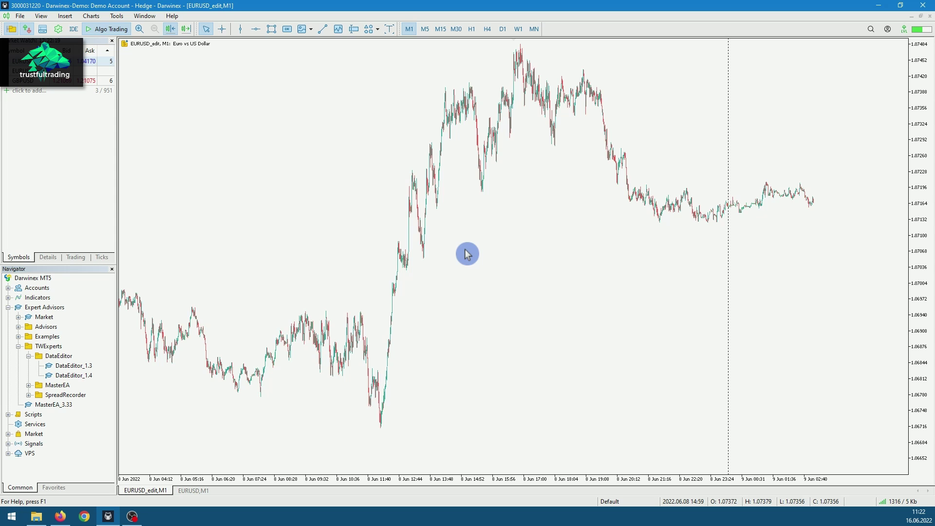
Step: Attach the DataEditor_1.4 expert advisor to the EURUSD_edit M1 chart
drag(402, 253, 495, 254)
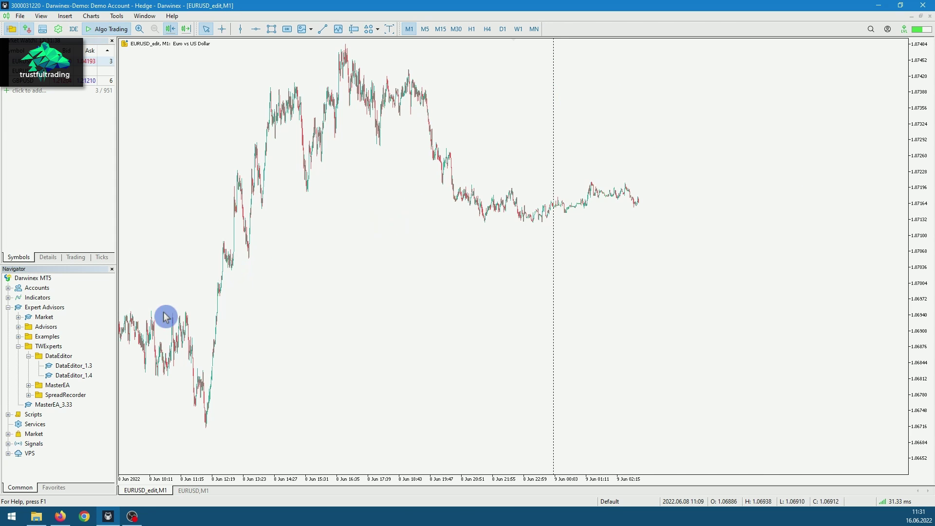
click(83, 377)
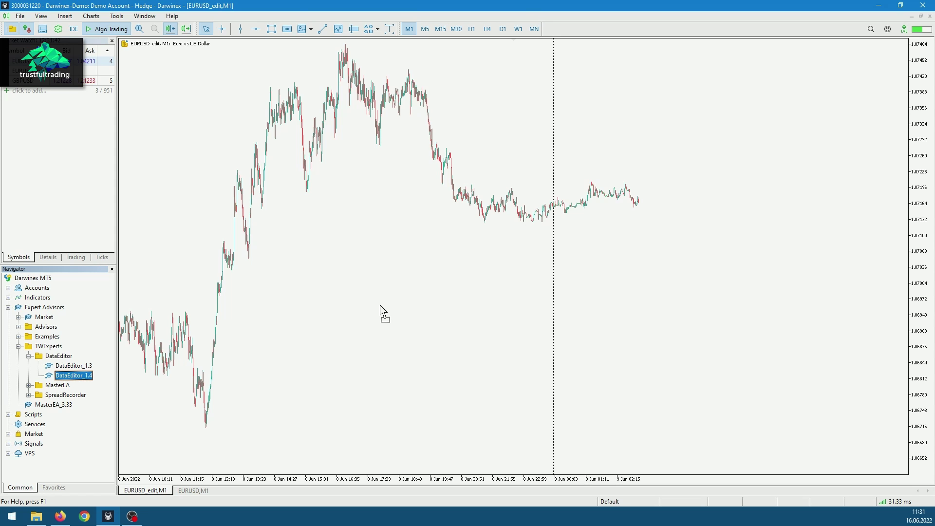
drag(384, 306, 384, 308)
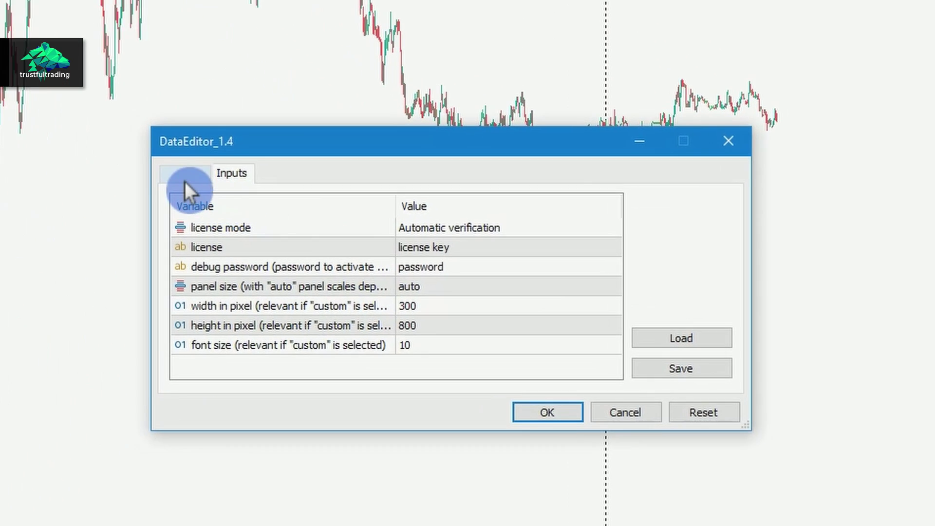
Step: Load DataEditor_1.4 with license mode Automatic verification, and move its panel to the chart's upper-left corner
click(185, 180)
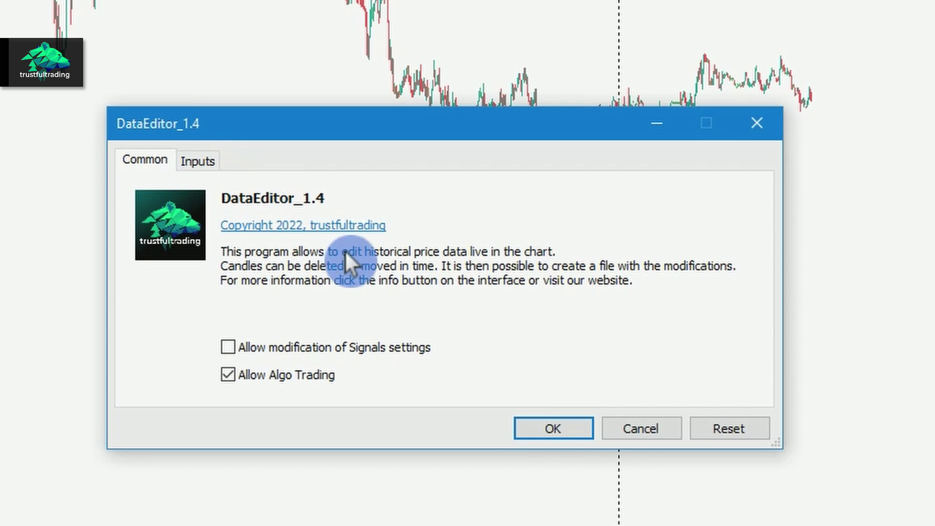
click(217, 162)
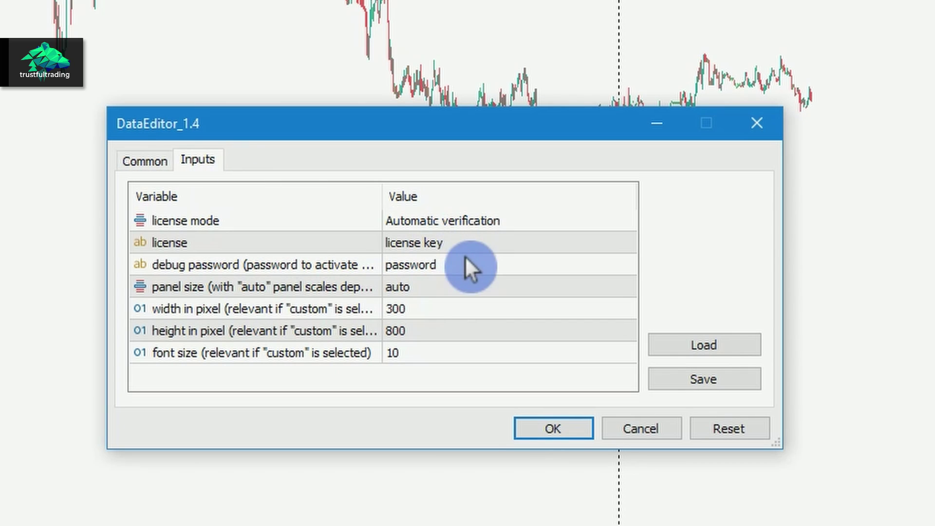
click(492, 227)
click(492, 226)
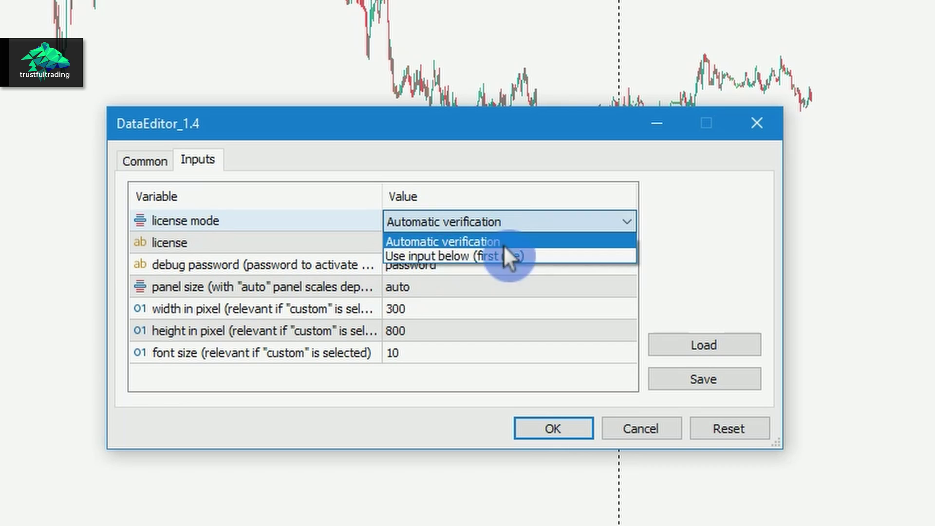
click(580, 243)
click(557, 248)
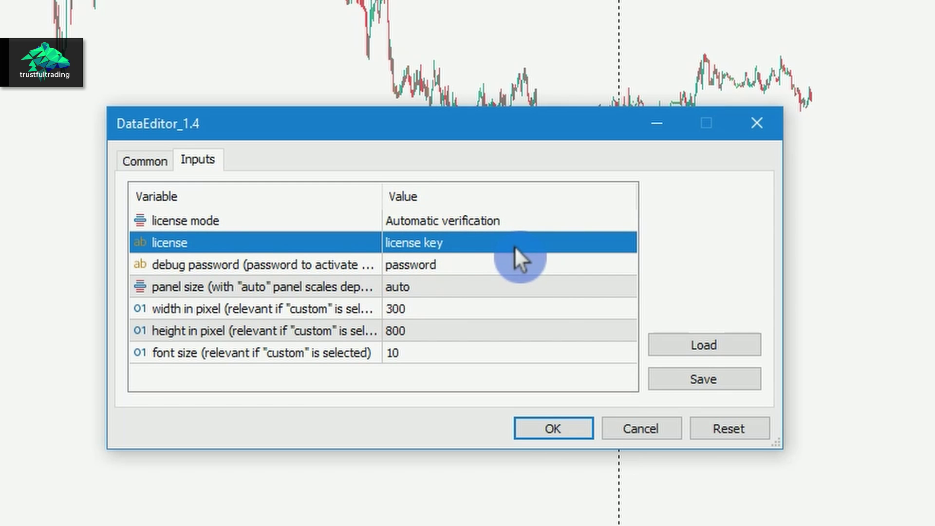
click(542, 360)
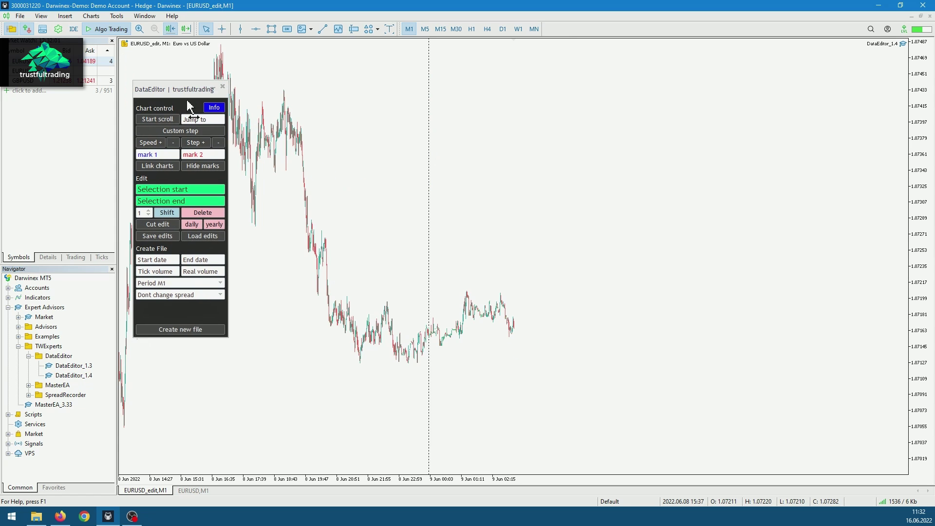
mouse_move(173, 93)
mouse_down()
mouse_move(248, 124)
mouse_move(159, 87)
mouse_up()
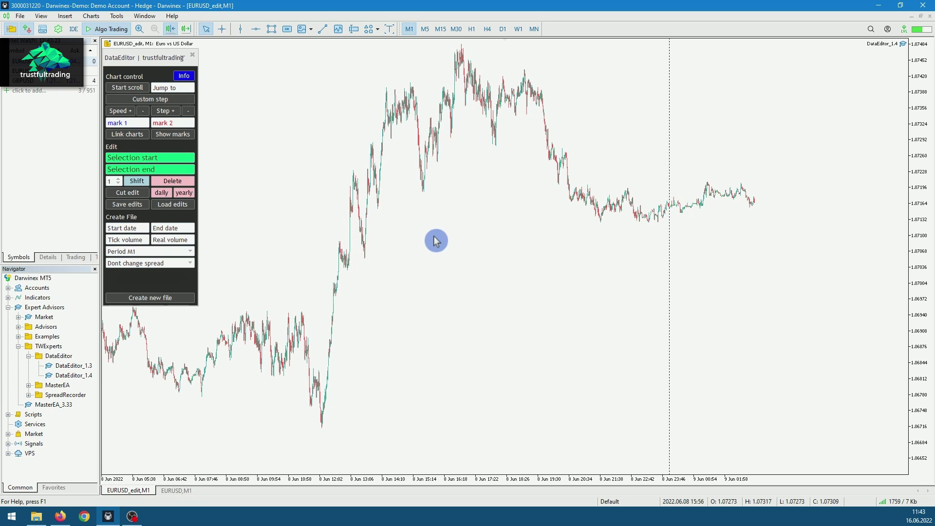
Step: Go to the beginning of the chart's price history and set mark 1 to 23:14
key(Home)
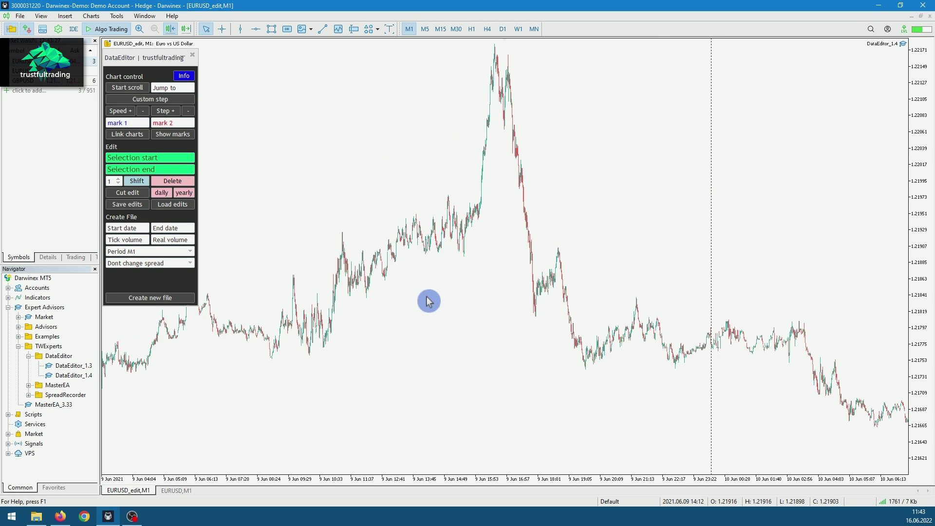
middle_click(427, 297)
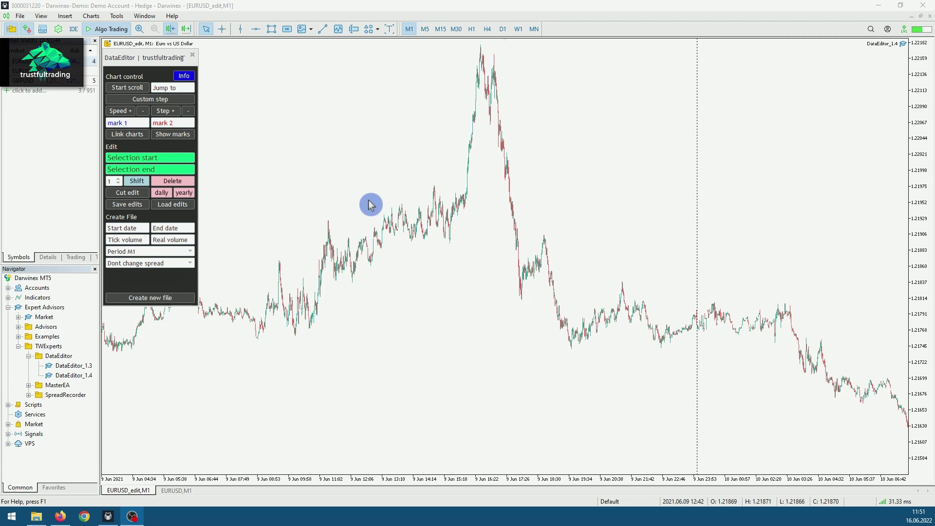
click(141, 124)
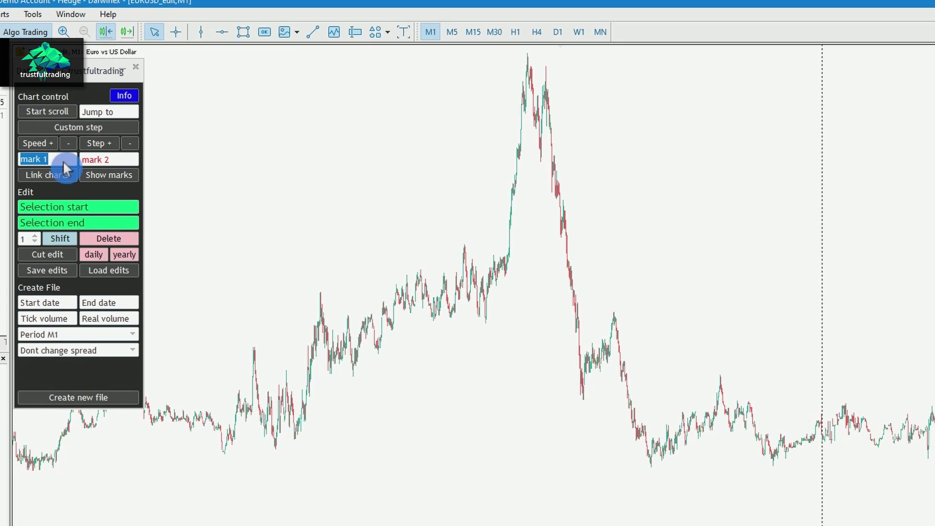
text(23:14)
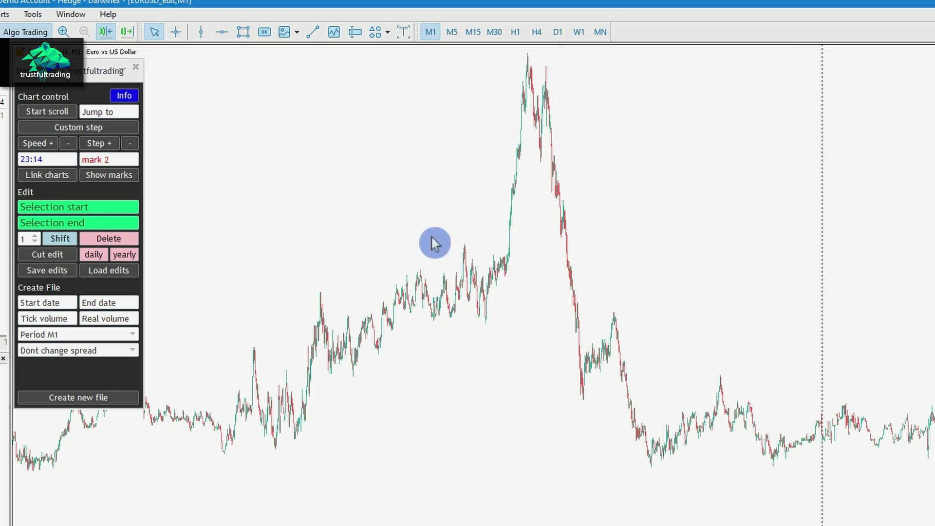
key(Return)
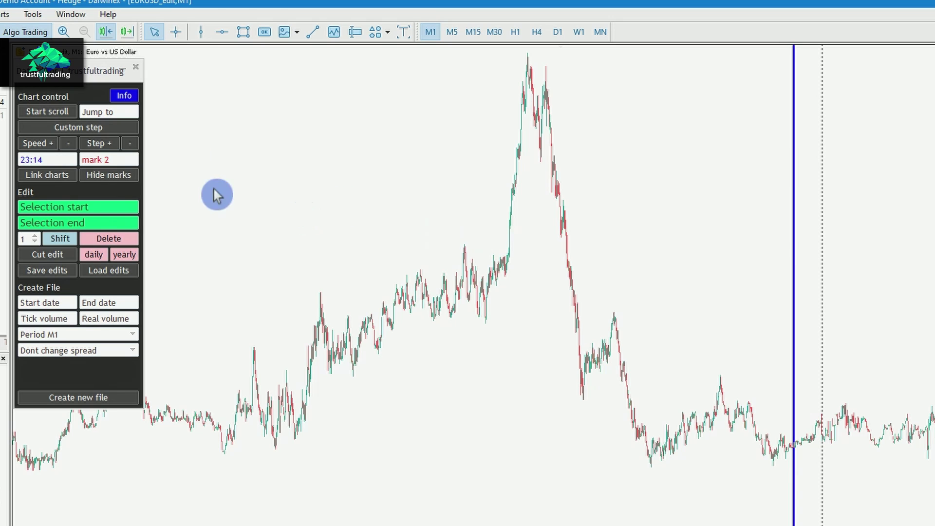
Step: Set mark 2 to 00:46
scroll(281, 209, down, 3)
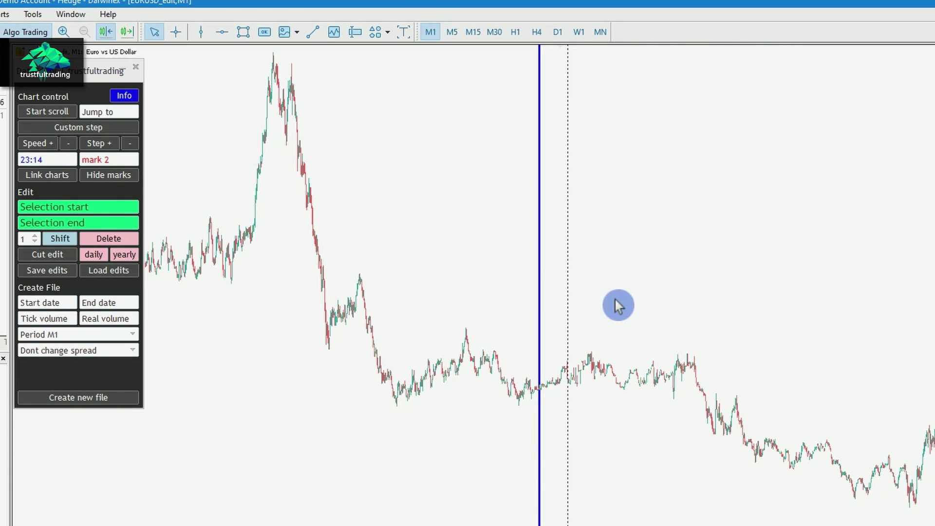
click(138, 160)
text(00:46)
click(450, 238)
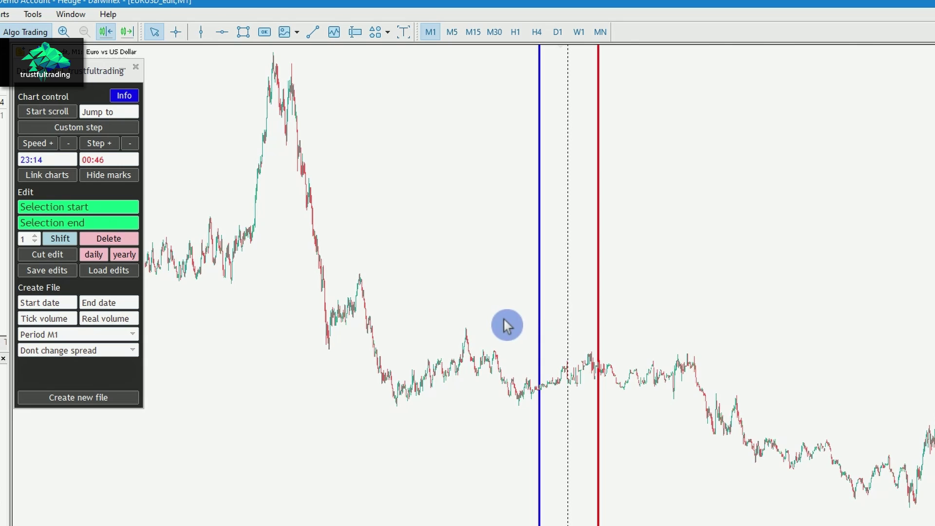
Step: Examine the price data around the blue and red time marks over the days from 10 to 15 June 2021
scroll(468, 369, down, 10)
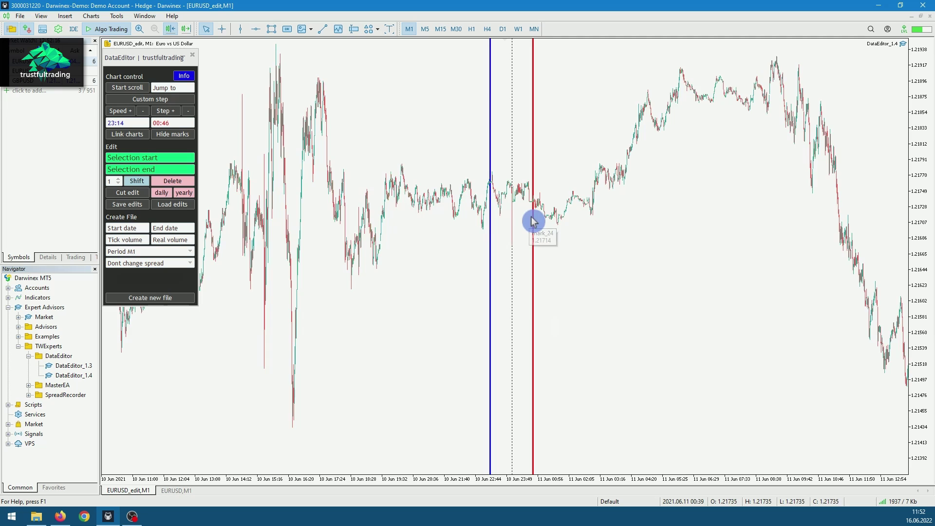
scroll(561, 222, down, 8)
scroll(536, 227, down, 3)
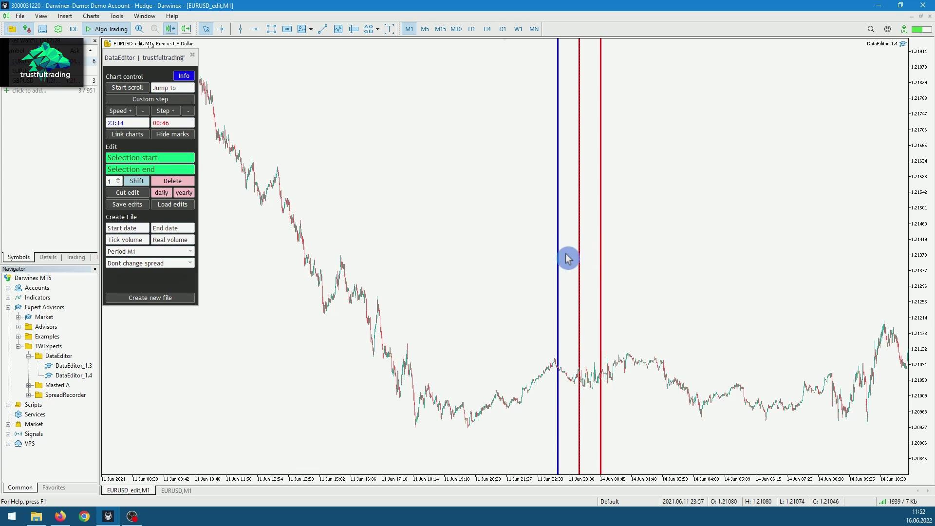
drag(549, 332, 576, 333)
click(657, 286)
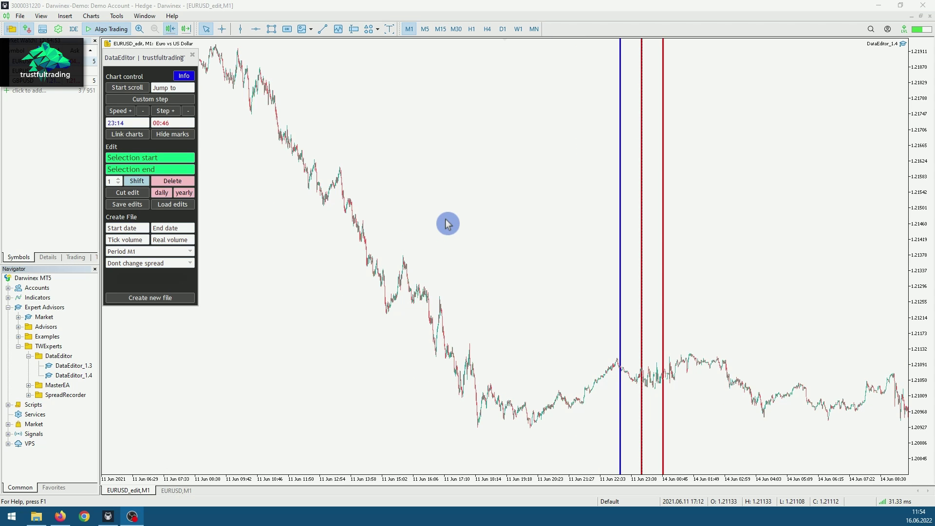
scroll(451, 209, down, 8)
scroll(453, 205, down, 12)
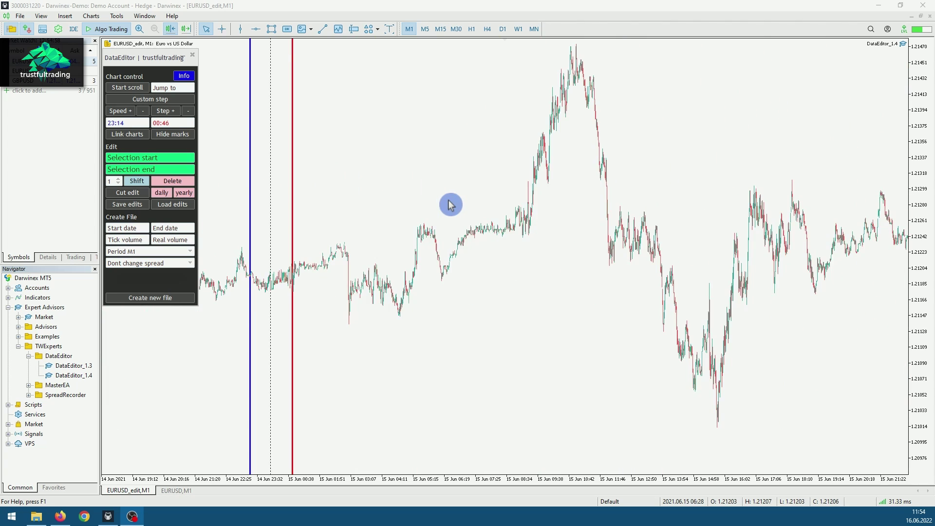
scroll(451, 204, up, 1)
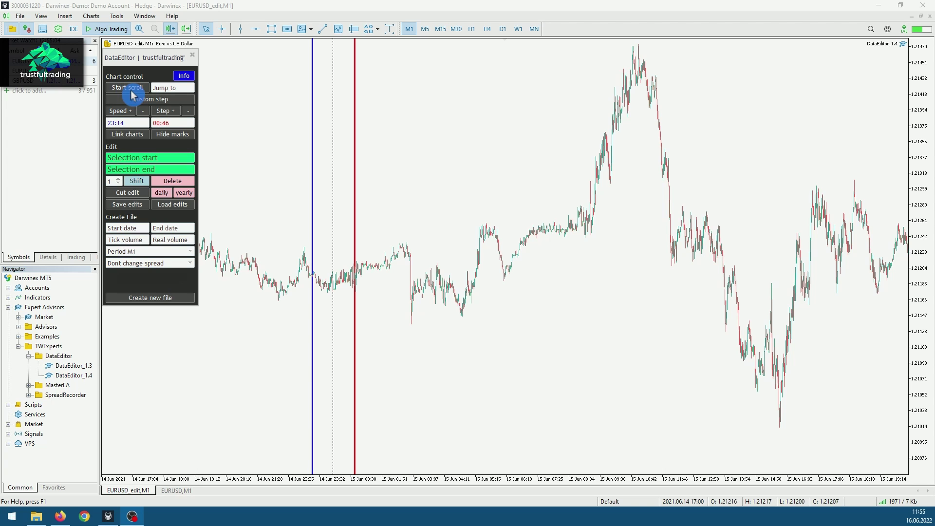
Step: Run the automatic chart scroll and stop it at the weekend rollover from 18 to 21 June 2021
click(129, 93)
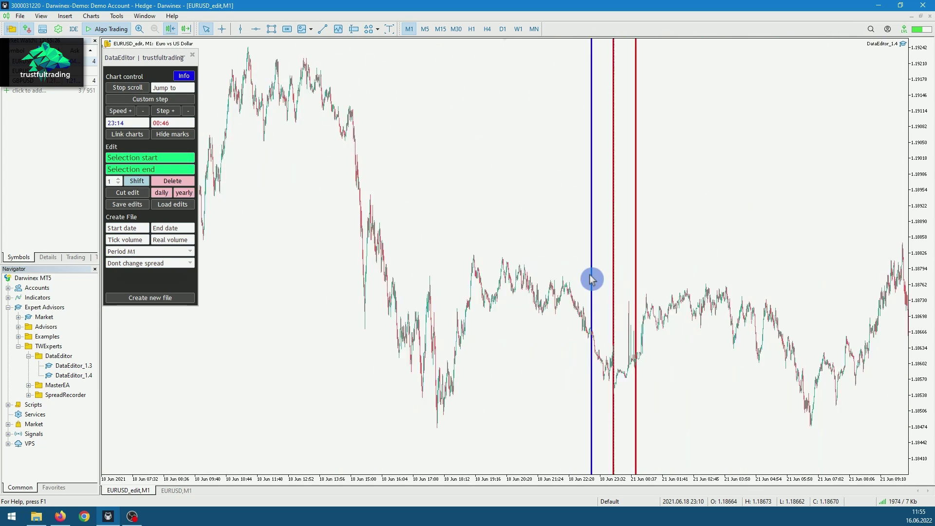
key(space)
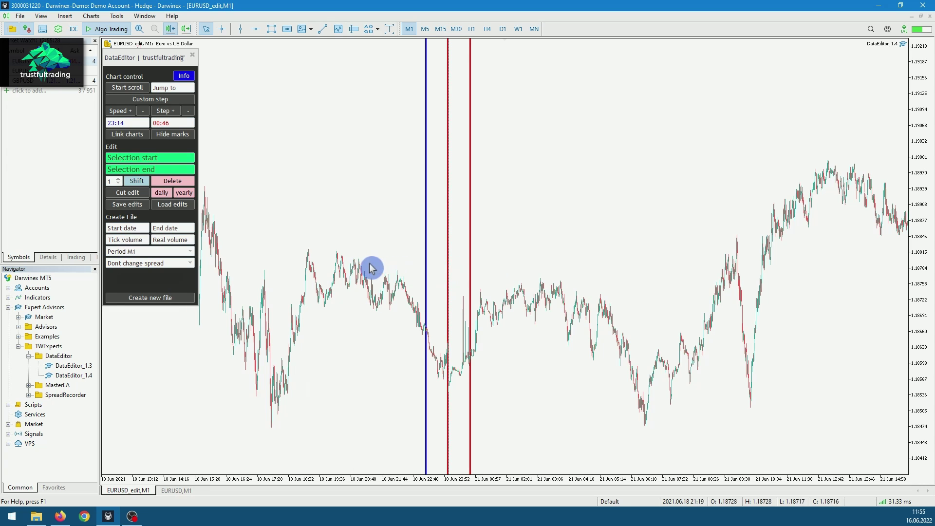
drag(372, 268, 393, 268)
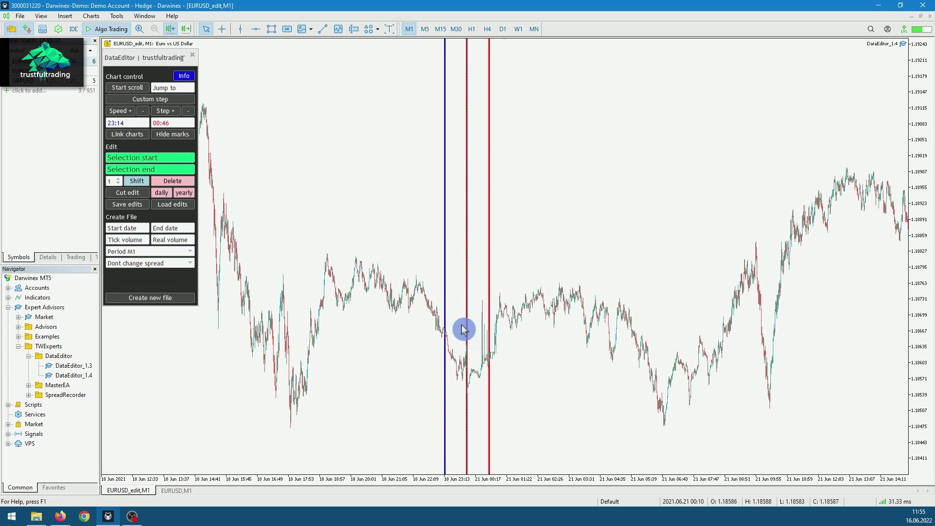
Step: Select the candles from 2021.06.18 21:49 to 2021.06.21 03:18, and clear the selection again
middle_click(429, 248)
drag(404, 267, 563, 272)
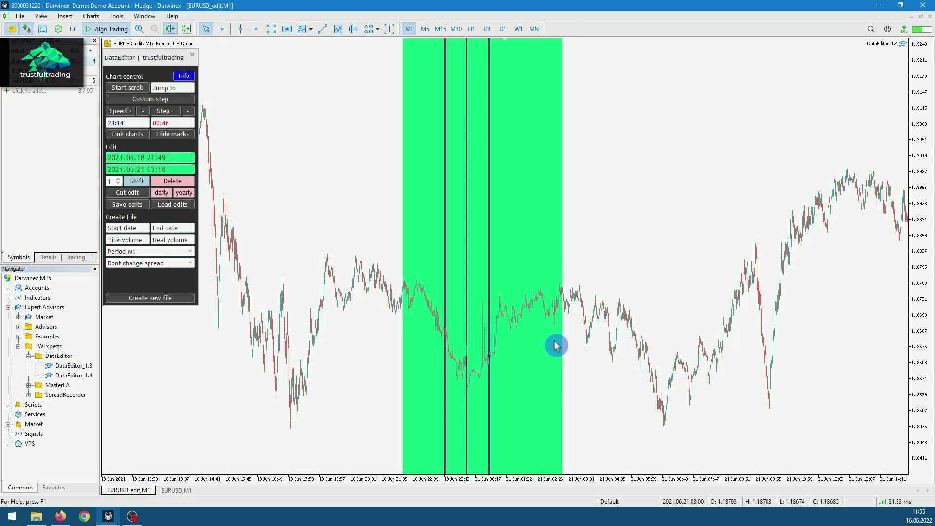
click(554, 341)
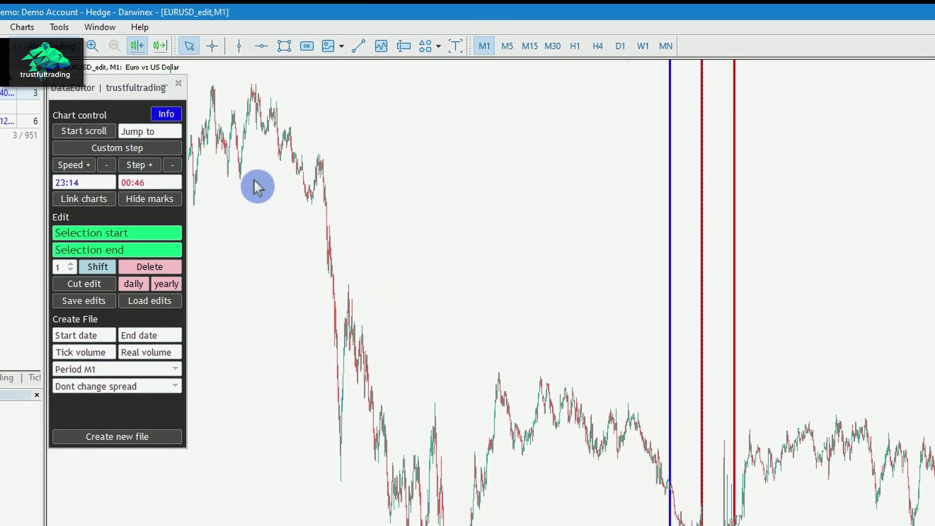
Step: Switch the scroll step mode from custom to 24h step
click(100, 171)
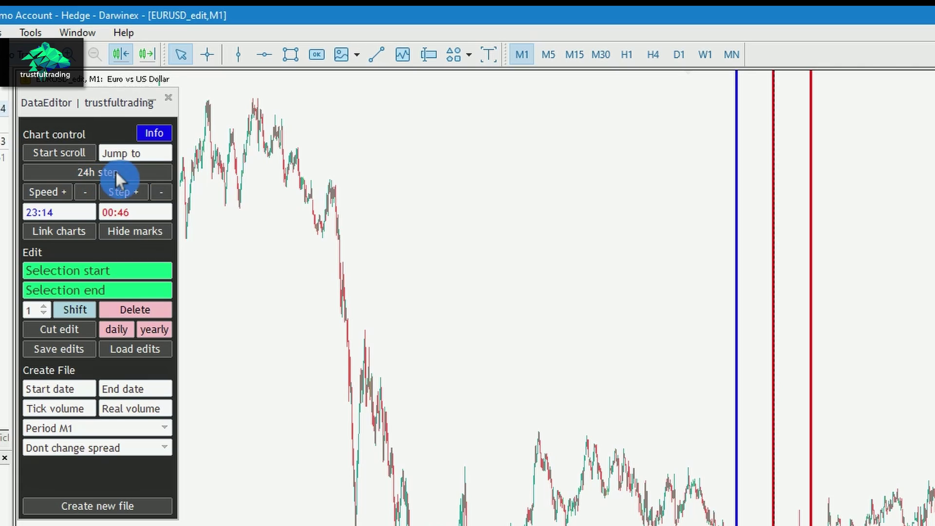
drag(560, 348, 324, 355)
drag(904, 379, 885, 381)
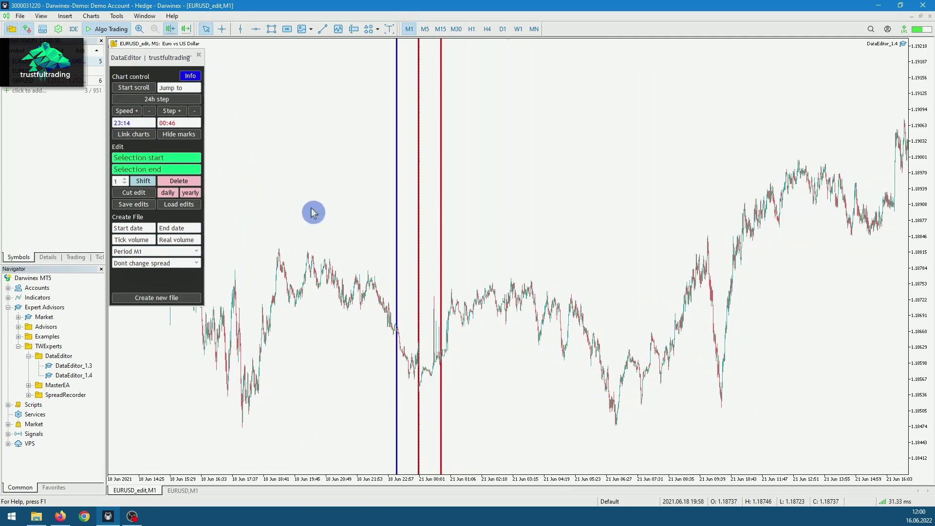
drag(628, 224, 728, 221)
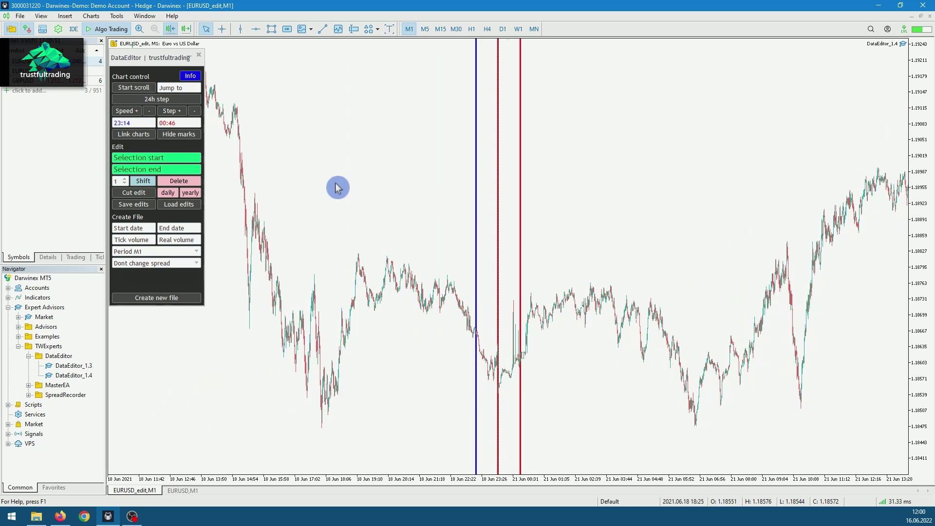
drag(336, 185, 365, 183)
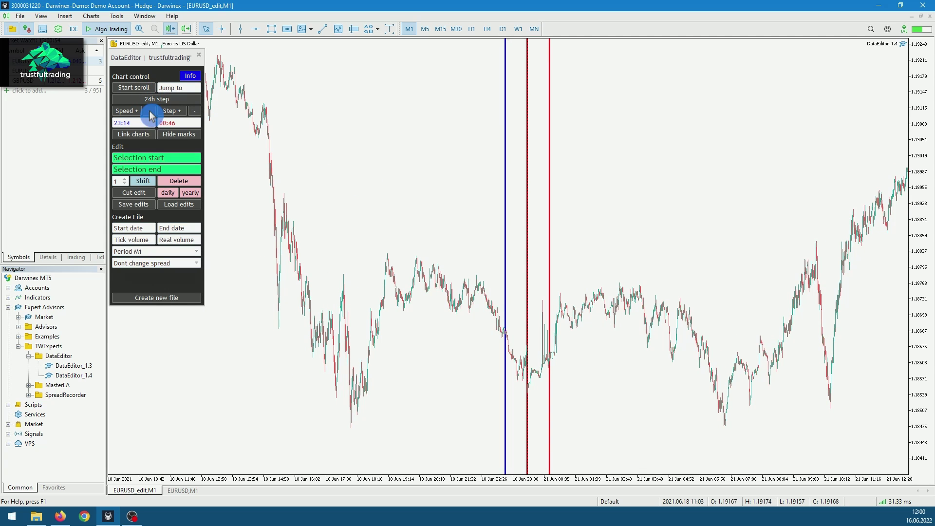
Step: Widen the chart area and align it so the marks of two consecutive rollovers fit in view
drag(105, 327, 20, 333)
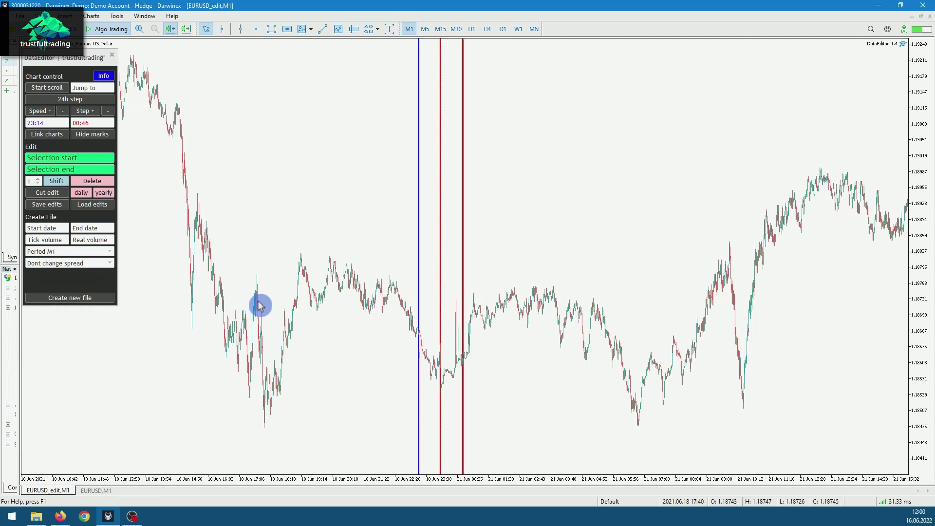
drag(637, 278, 358, 288)
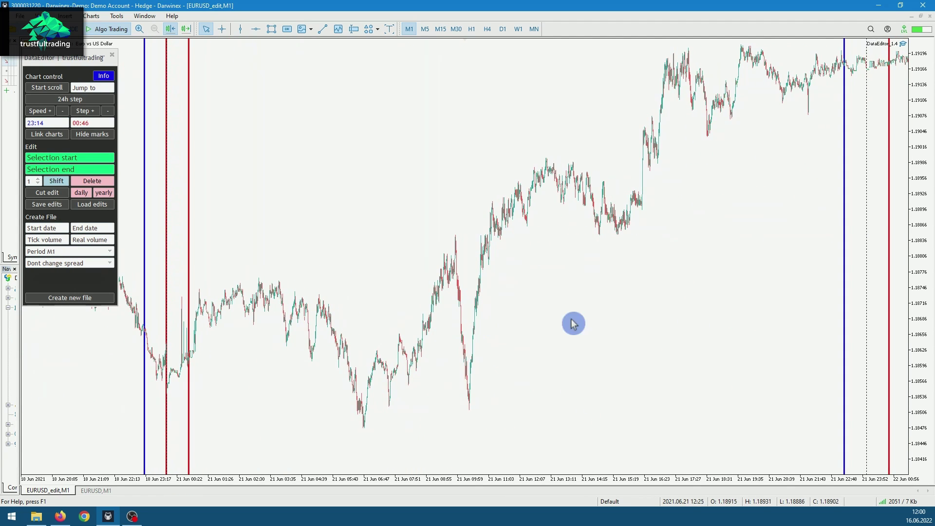
drag(480, 285, 470, 285)
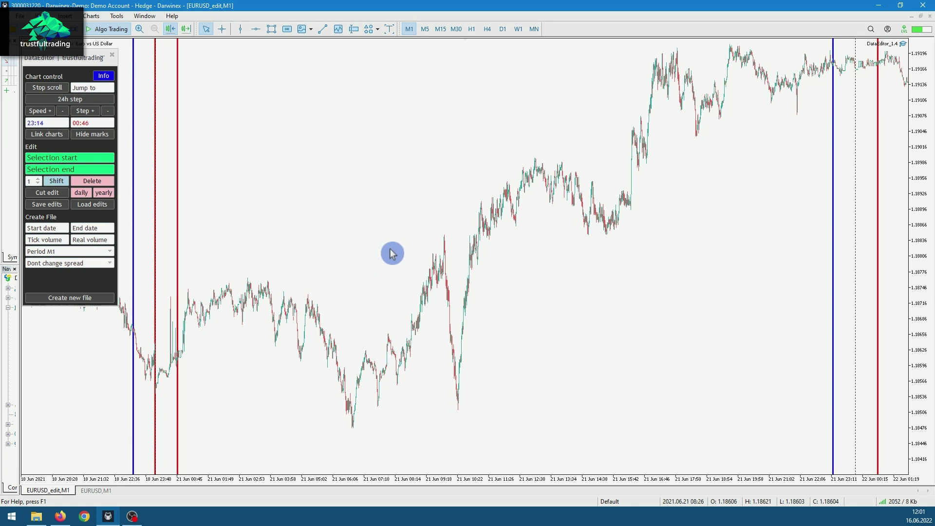
Step: Advance the chart with automatic 24h-step scrolling and increase the scroll speed
key(Right)
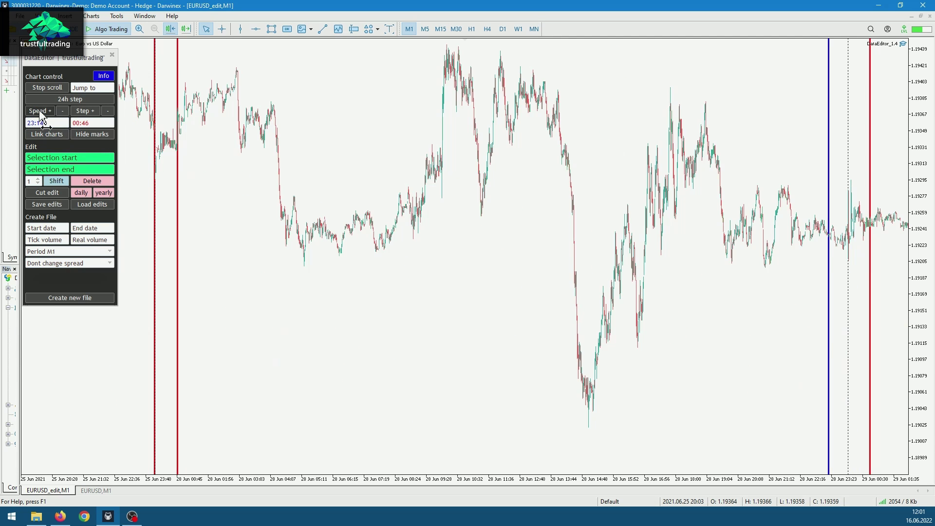
click(40, 111)
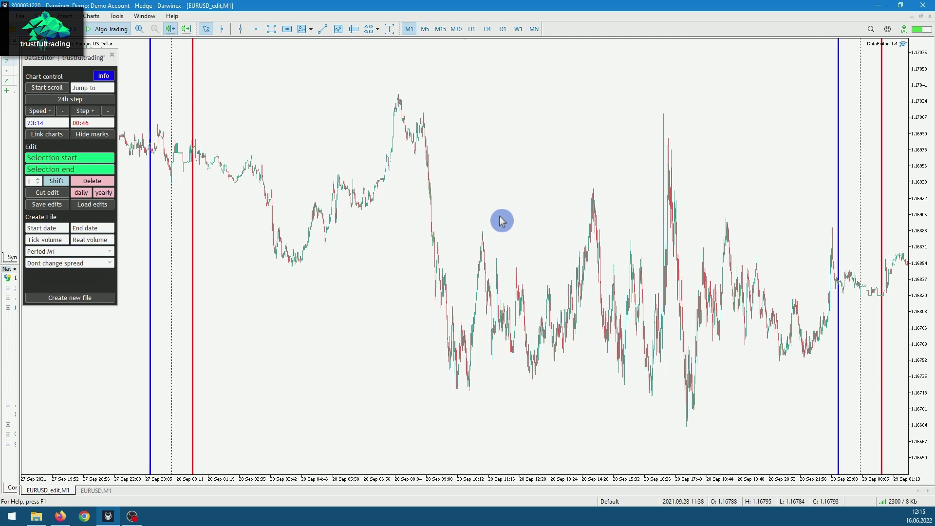
Step: Stack the EURUSD_edit chart above the EURUSD chart, enlarging EURUSD_edit and shrinking EURUSD so the windows meet
click(146, 18)
click(179, 54)
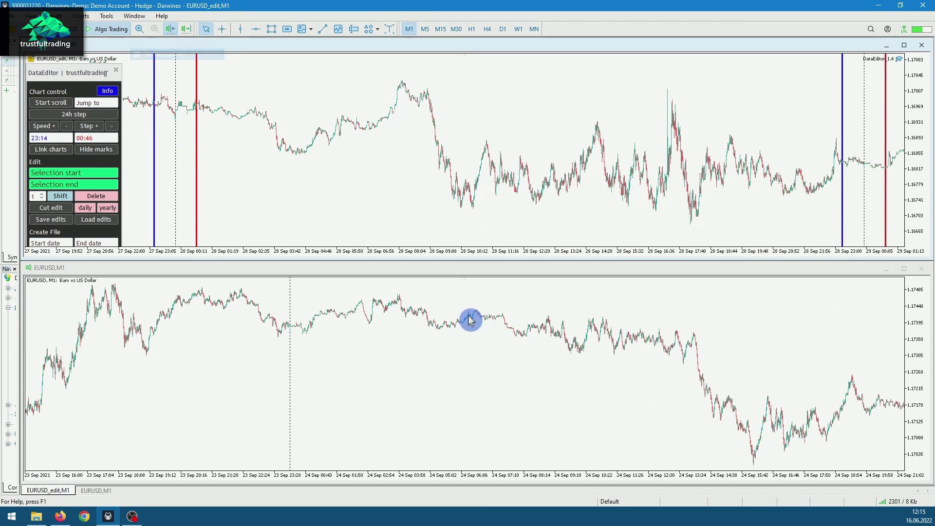
drag(335, 264, 335, 377)
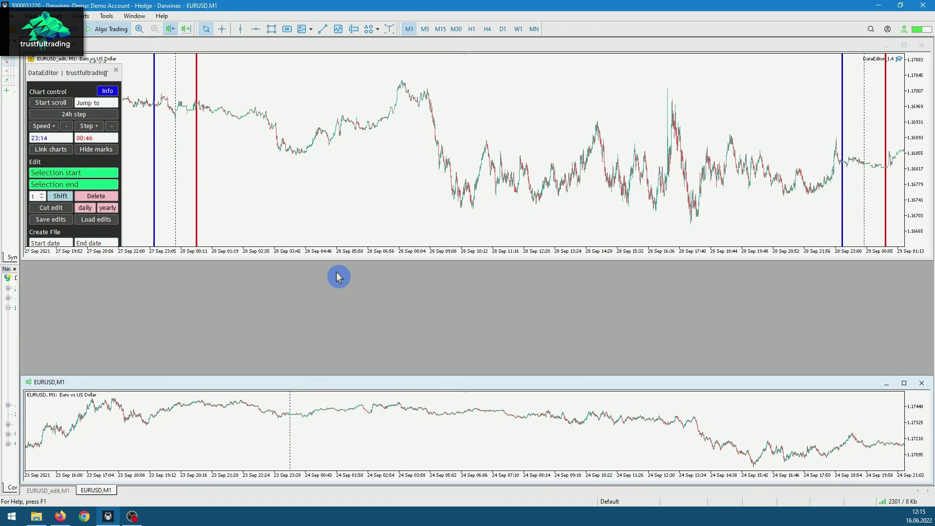
drag(334, 261, 325, 341)
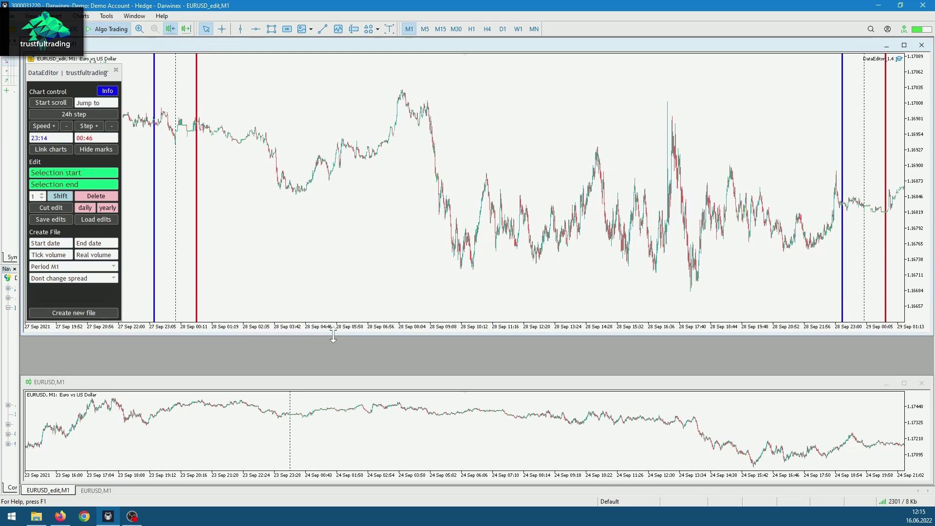
drag(420, 377, 434, 342)
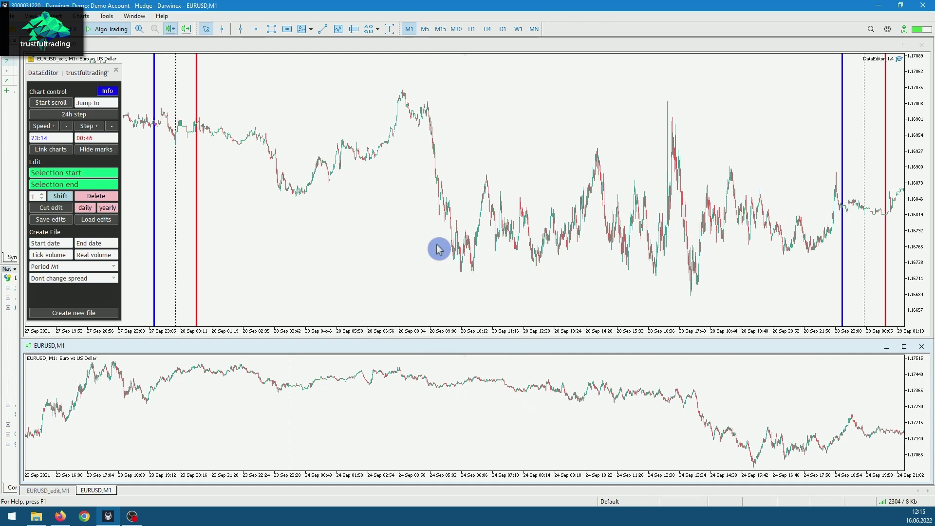
Step: Link the two charts and move the EURUSD_edit chart ahead to 30 Sep 2021 to check that both scroll together
drag(439, 221, 449, 229)
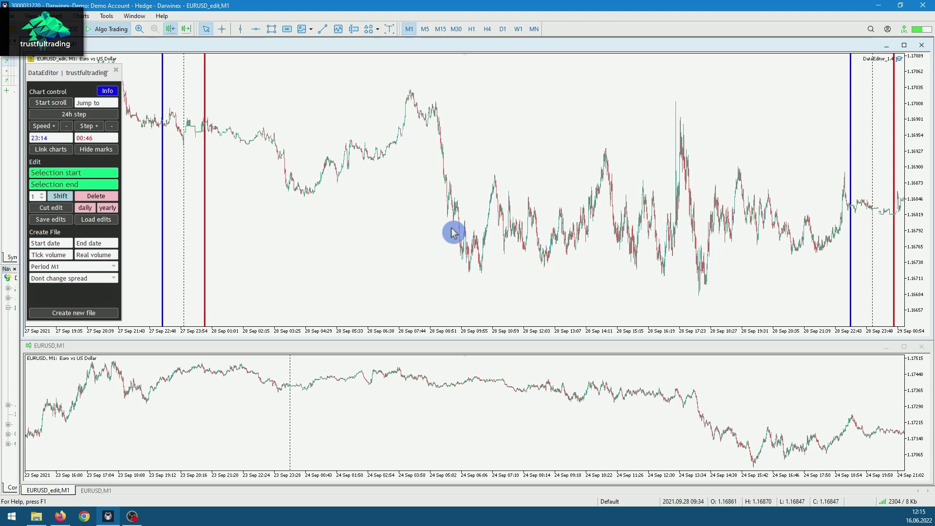
click(53, 150)
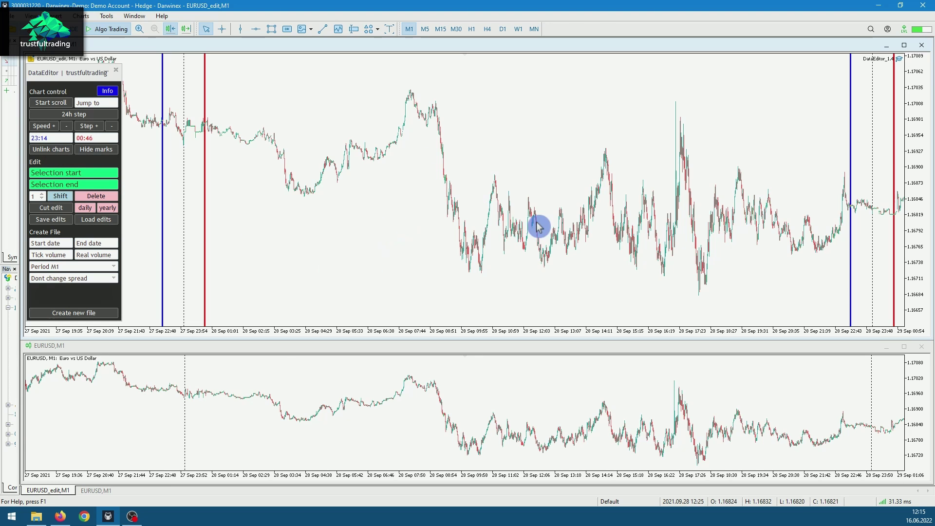
drag(539, 226, 497, 228)
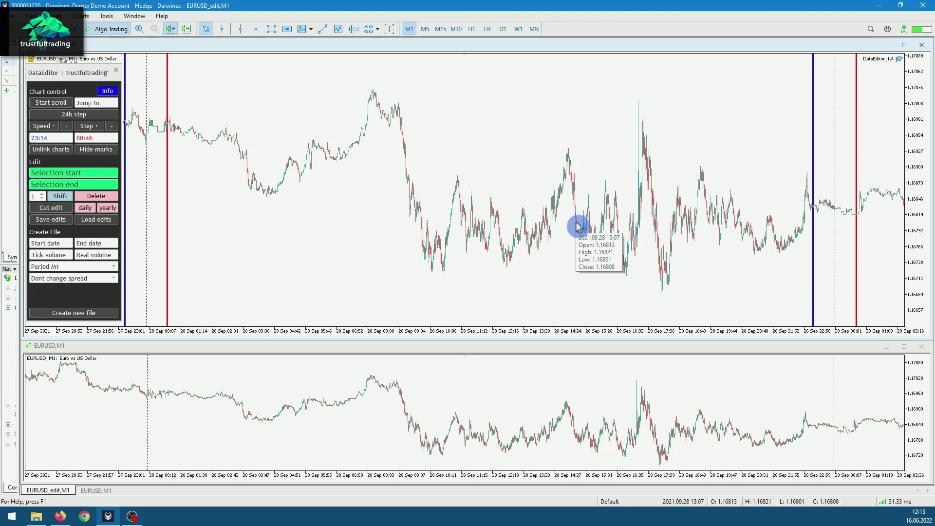
drag(620, 231, 440, 227)
drag(633, 217, 336, 212)
drag(691, 219, 332, 207)
drag(758, 217, 594, 219)
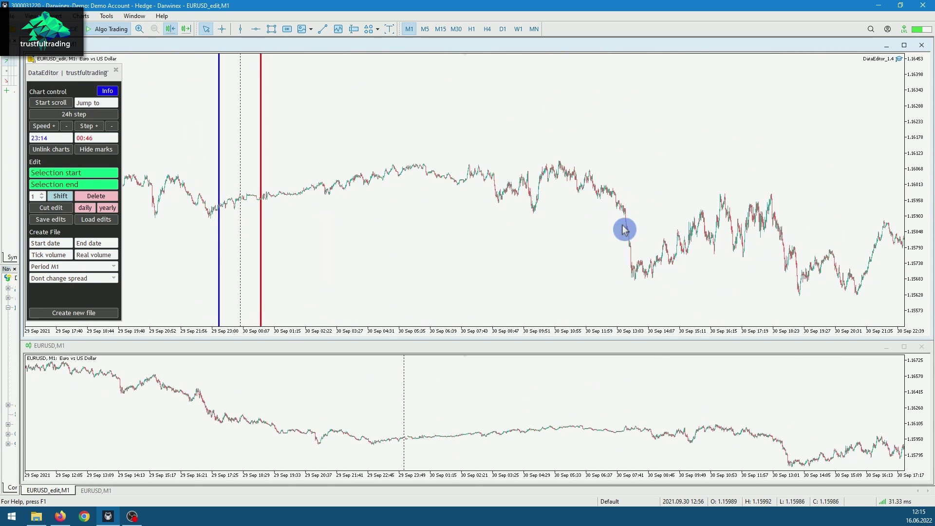
Step: Run the automatic scroll on the linked charts and stop it at 24 Dec 2021
scroll(642, 231, up, 1)
middle_click(704, 226)
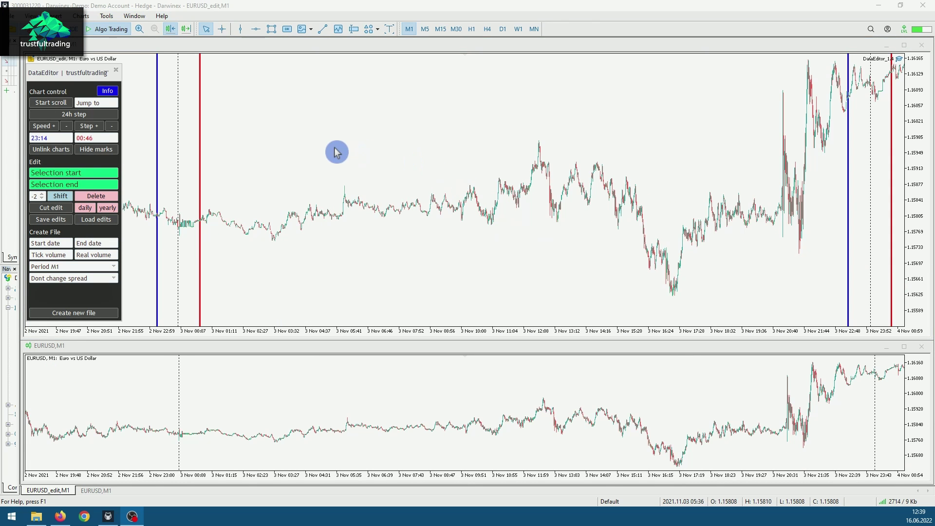
click(225, 146)
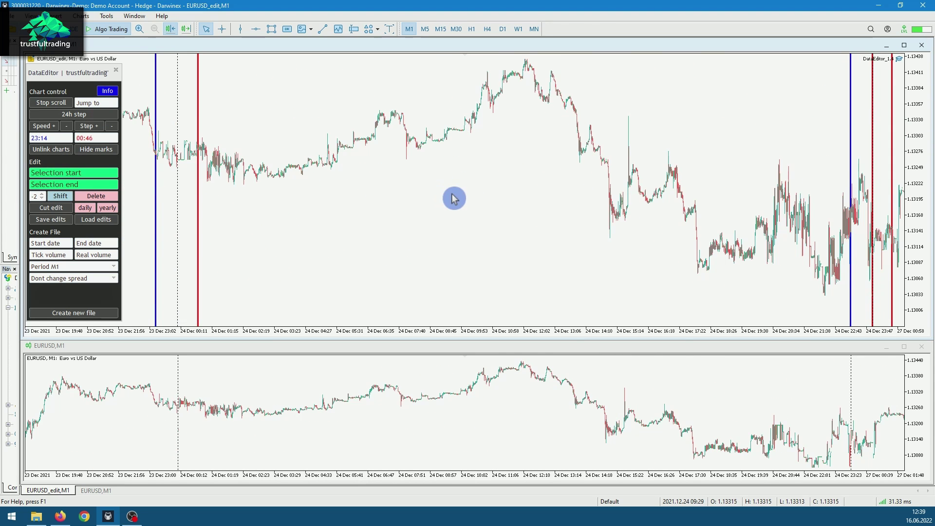
key(space)
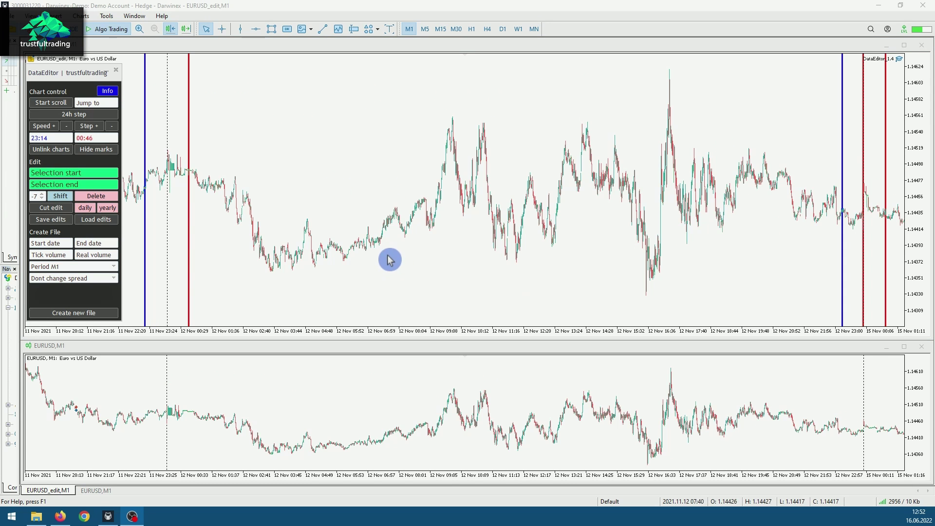
Step: Jump to 24 Dec 2021 and bring that whole day into view
click(105, 103)
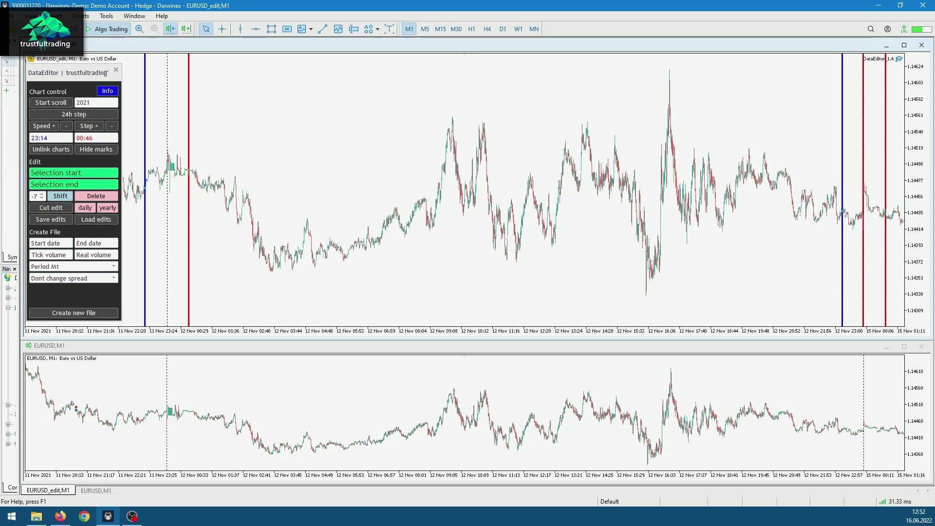
key(Return)
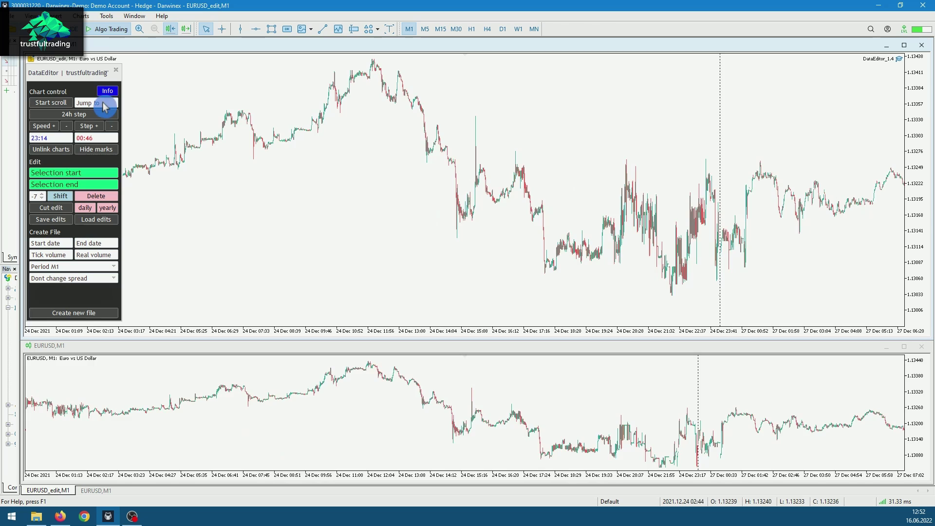
drag(281, 193, 365, 209)
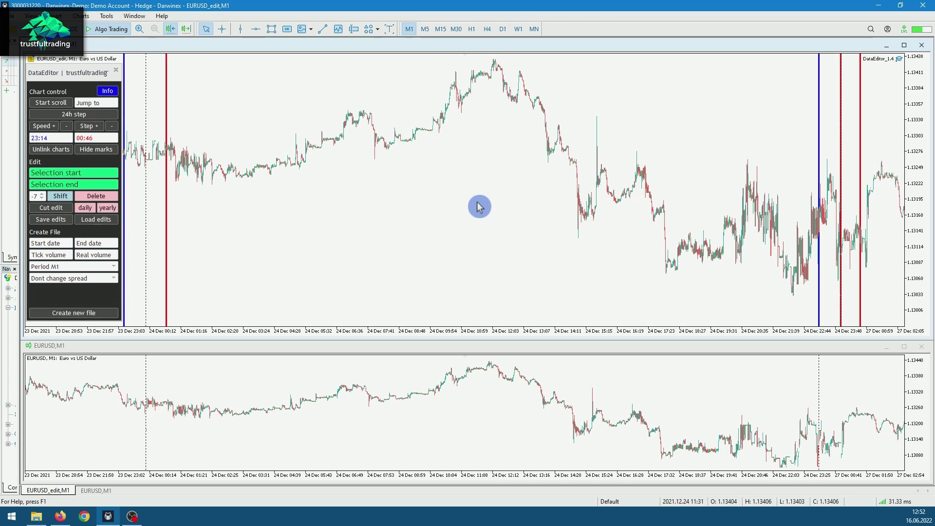
Step: Select a timespan on 24 Dec 2021 and set its start to 2021.12.24 00:00 and its end to 2021.12.24 23:59
drag(373, 218, 533, 226)
middle_click(382, 196)
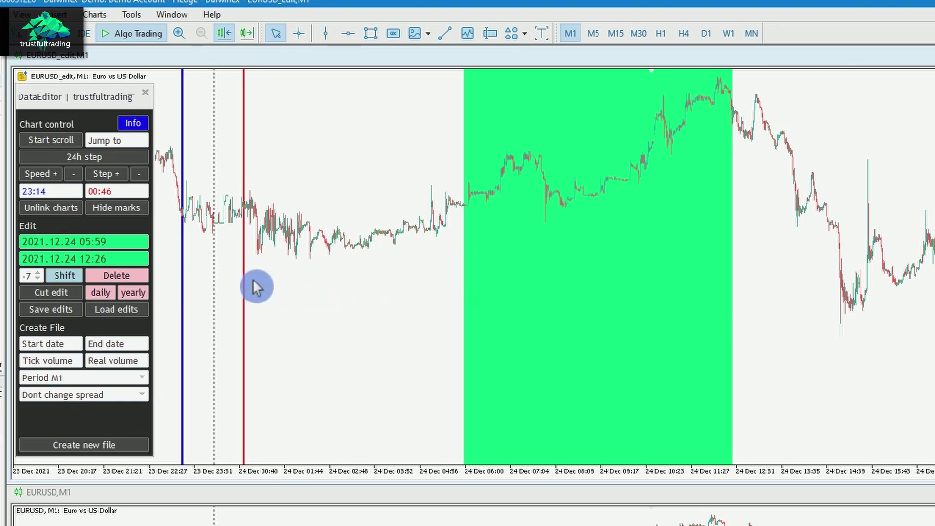
click(119, 242)
key(BackSpace)
key(BackSpace)
key(BackSpace)
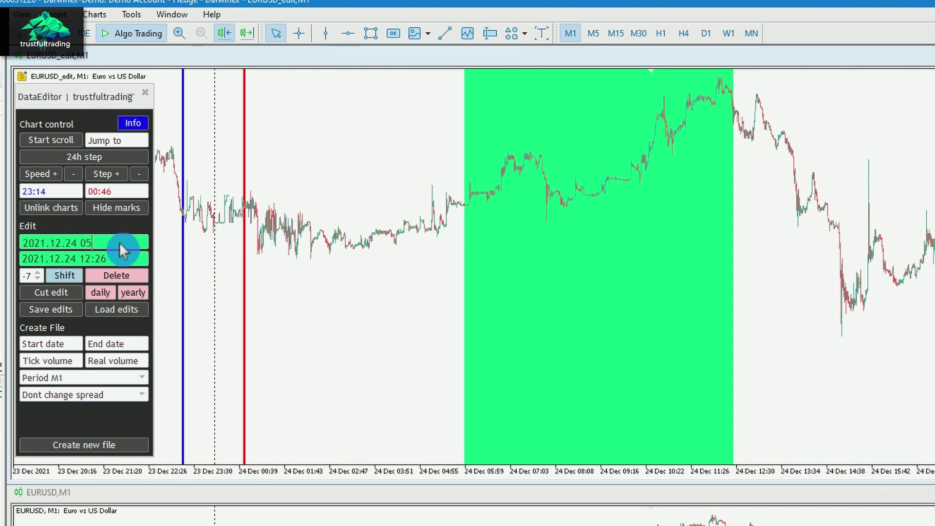
text(0:00)
click(125, 262)
click(127, 258)
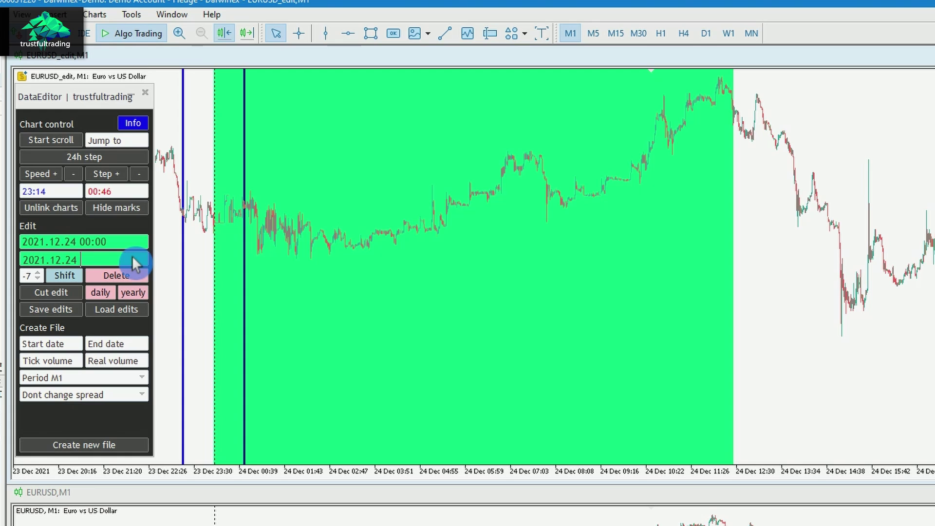
text(23:59)
key(Return)
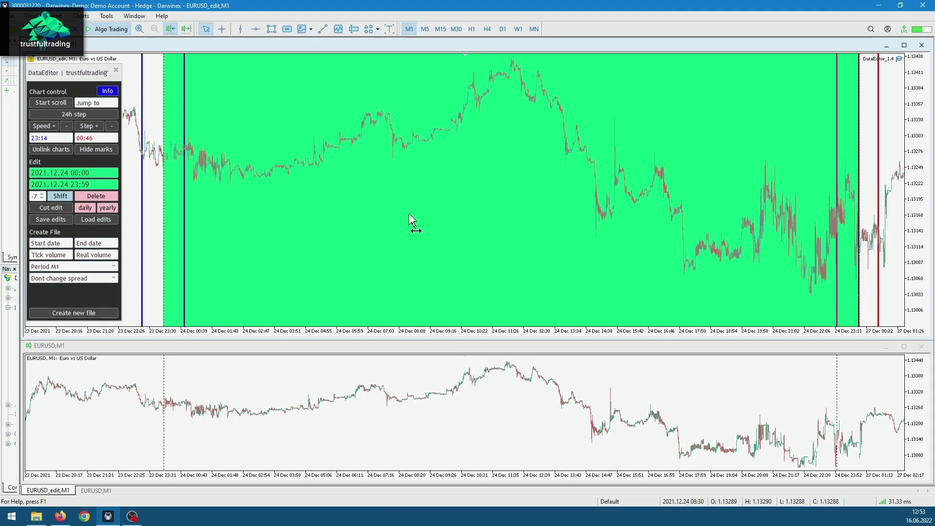
Step: Create a delete edit for the selected full day of 24 Dec 2021
drag(409, 214, 412, 216)
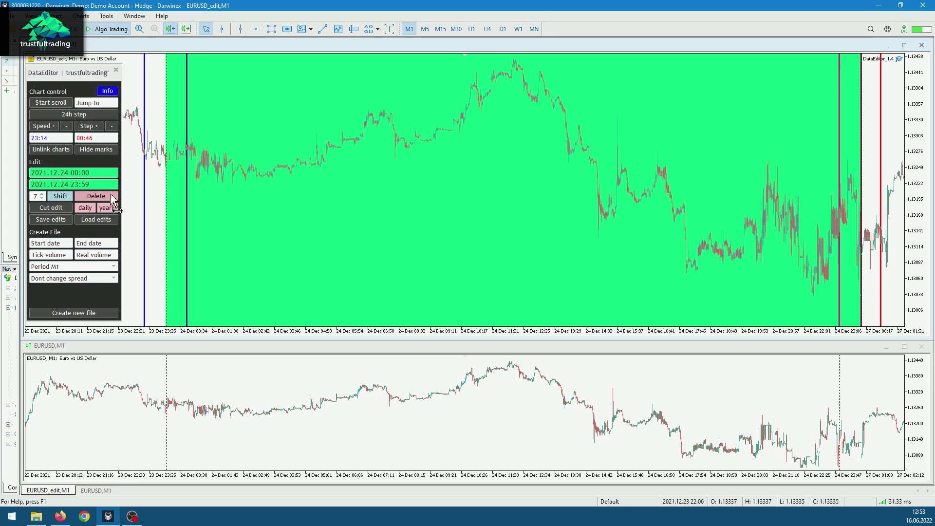
click(112, 197)
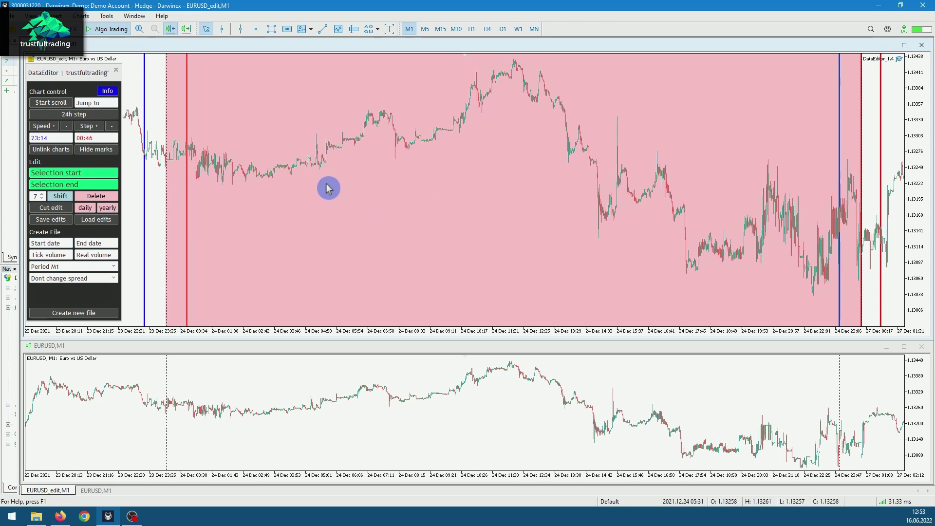
click(86, 316)
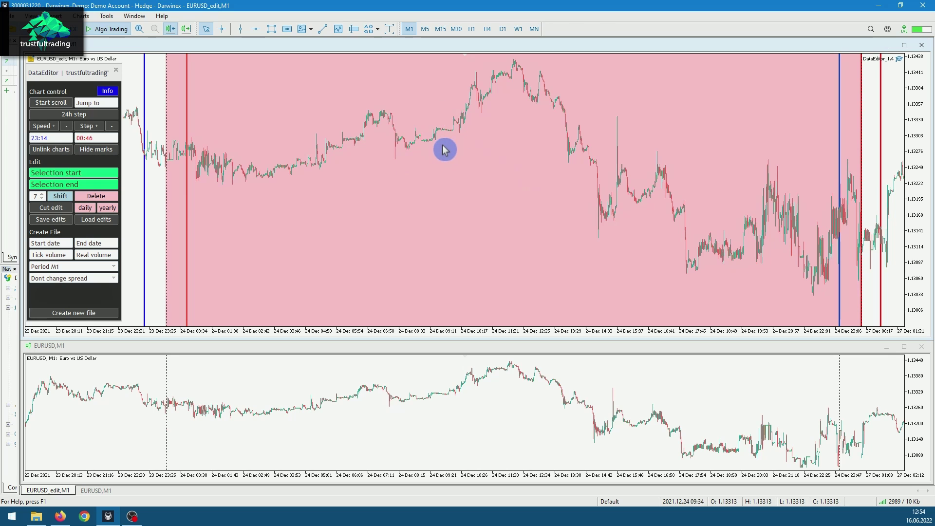
Step: Select the candles from 2021.12.22 18:03 to 18:05 and create a delete edit for them
scroll(431, 170, left, 15)
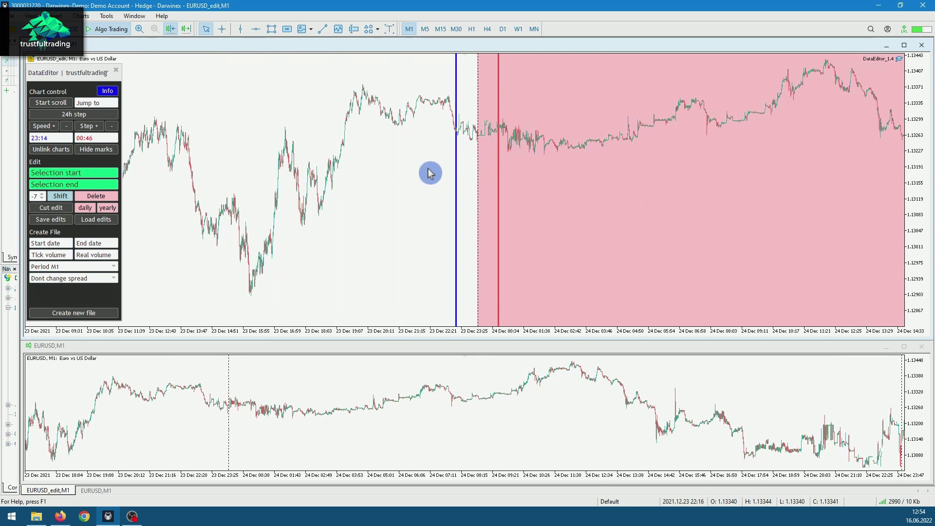
scroll(429, 170, left, 3)
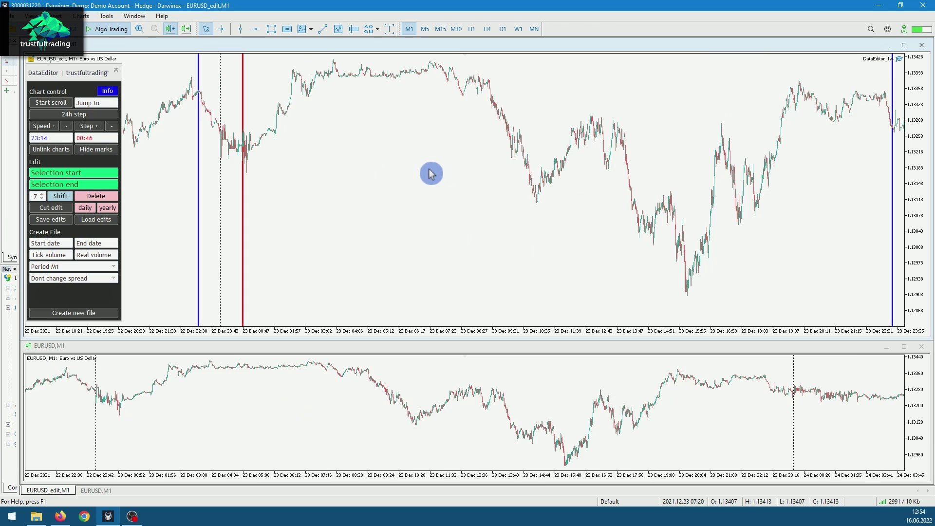
click(140, 30)
click(140, 31)
click(139, 30)
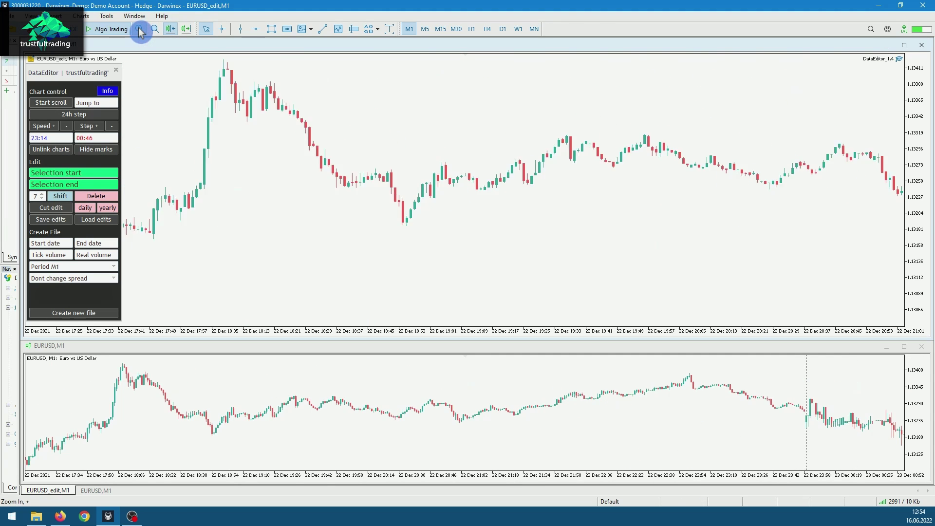
click(140, 30)
middle_click(412, 132)
drag(383, 179, 402, 183)
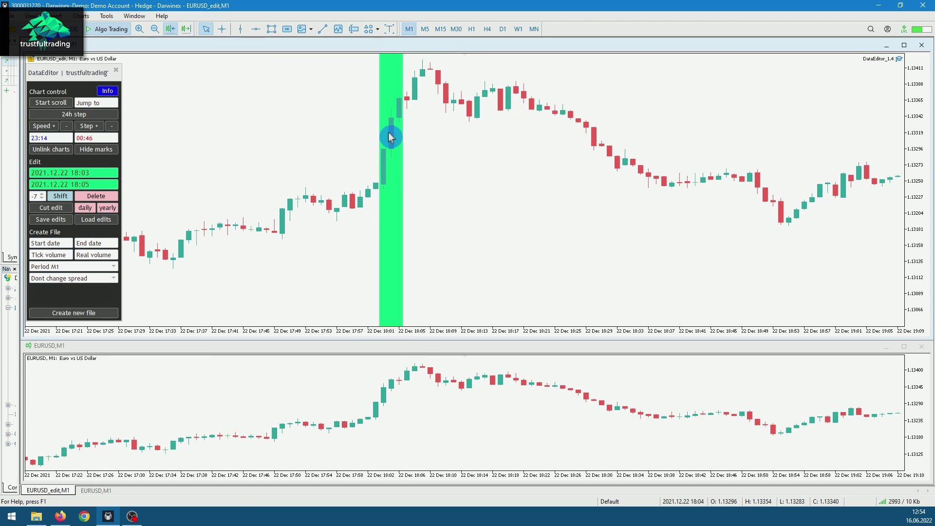
click(110, 199)
Step: Select the candles on 23 Dec 2021 from about 05:22 to about 08:45 and create a shift edit with value 2
click(154, 35)
click(154, 35)
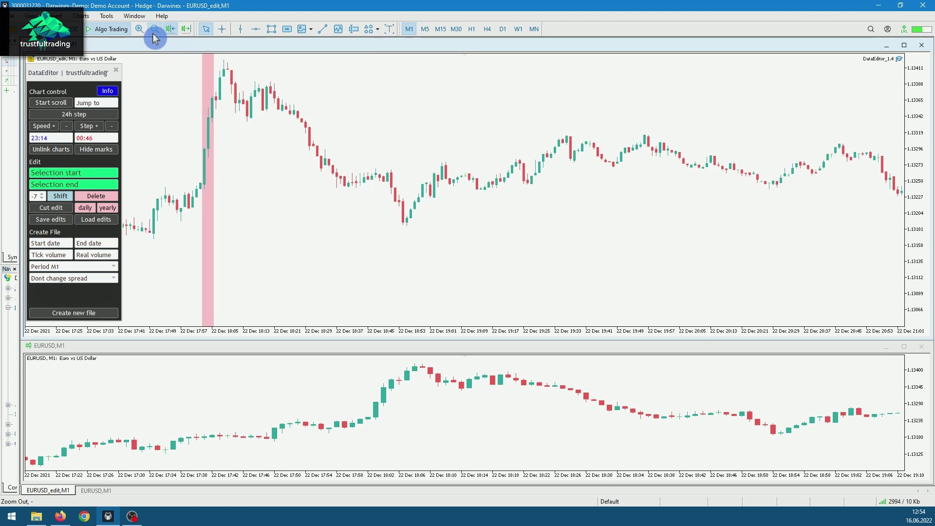
click(154, 35)
click(154, 35)
scroll(345, 129, up, 10)
scroll(353, 133, up, 5)
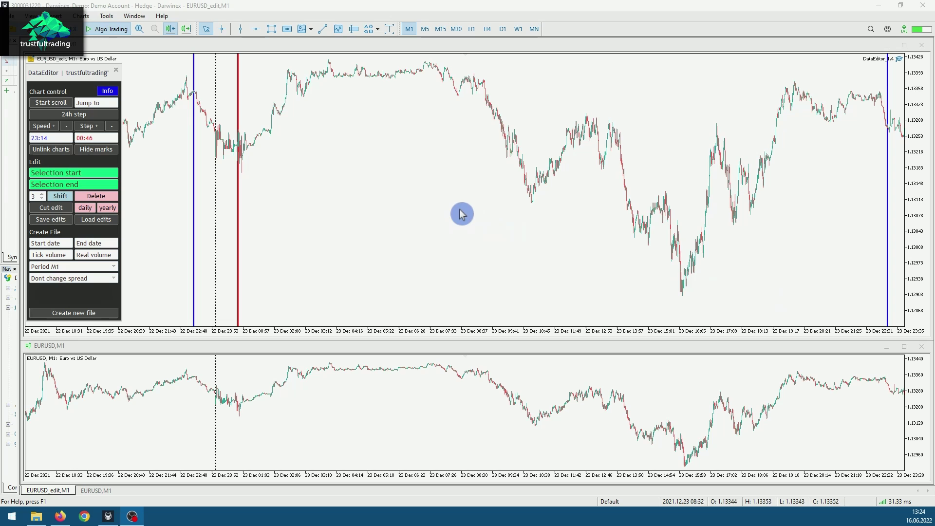
middle_click(428, 182)
scroll(389, 192, down, 2)
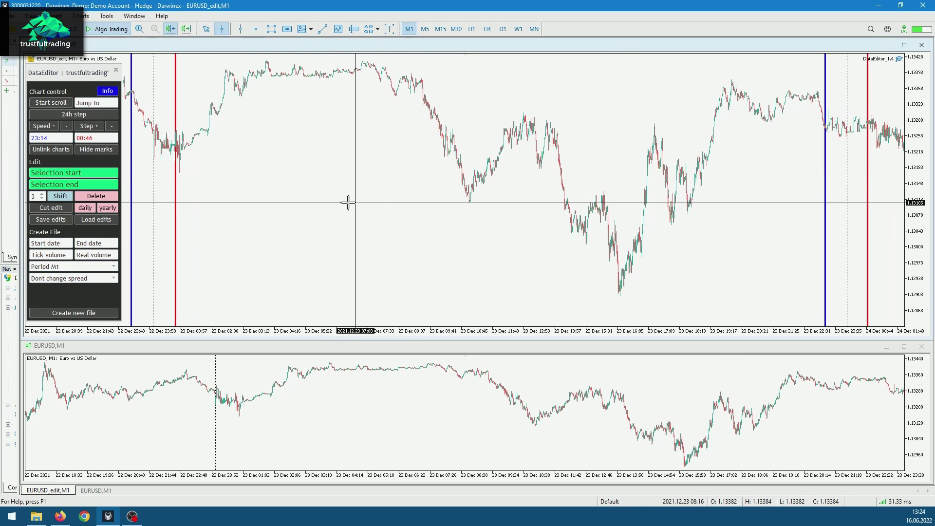
drag(307, 212, 405, 208)
click(54, 196)
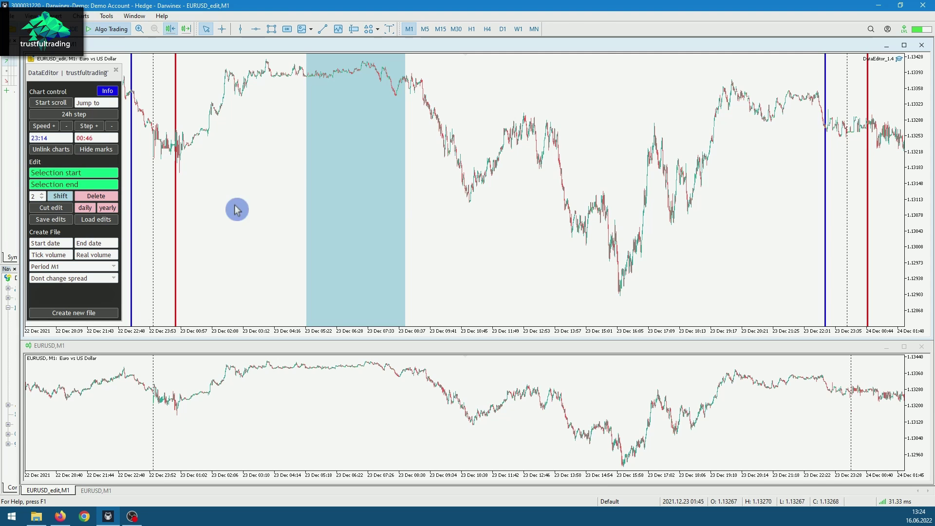
Step: Select 2021.12.22 07:55 to 15:07 and create yearly delete edits for that timespan in 2021 and 2022
scroll(438, 186, up, 3)
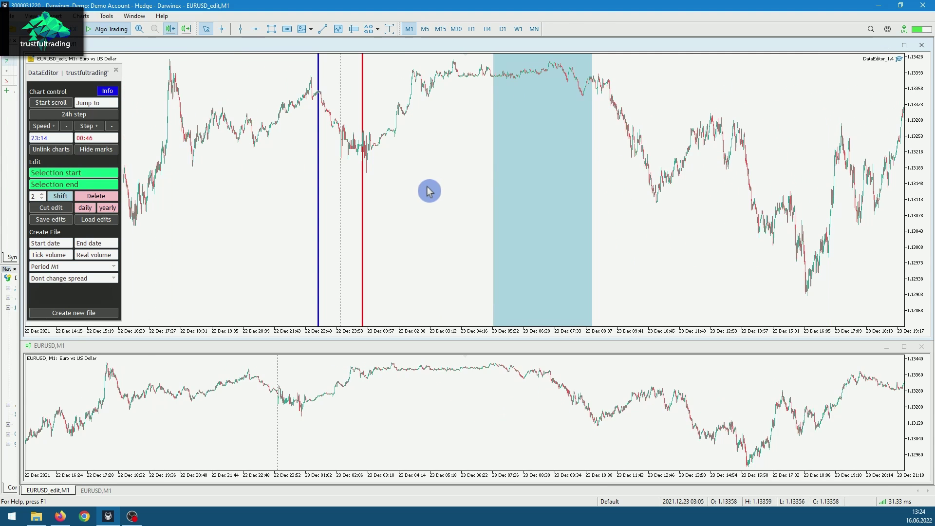
scroll(433, 195, up, 6)
middle_click(265, 174)
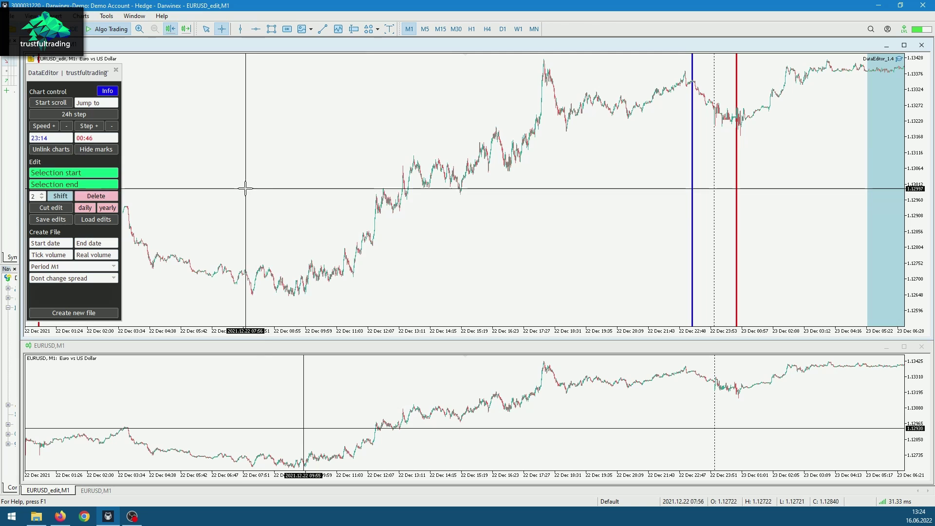
drag(245, 188, 455, 204)
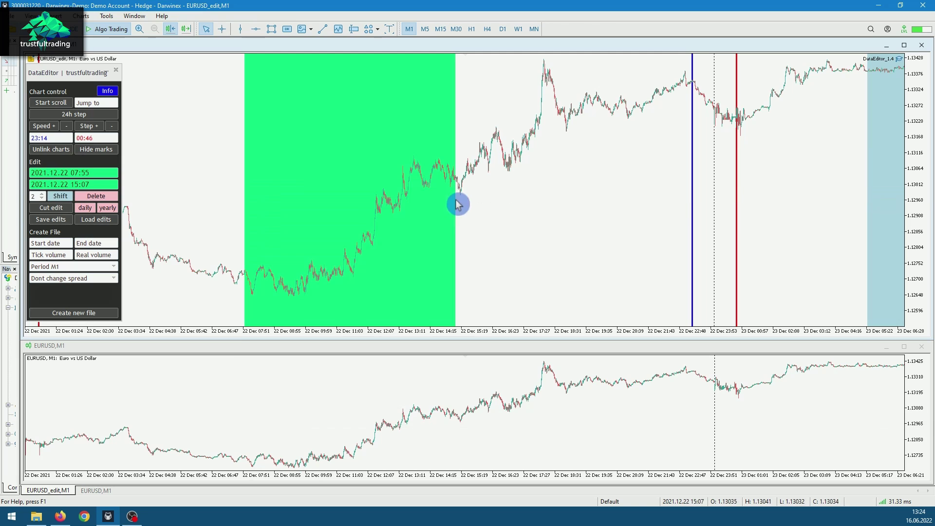
click(111, 213)
click(112, 213)
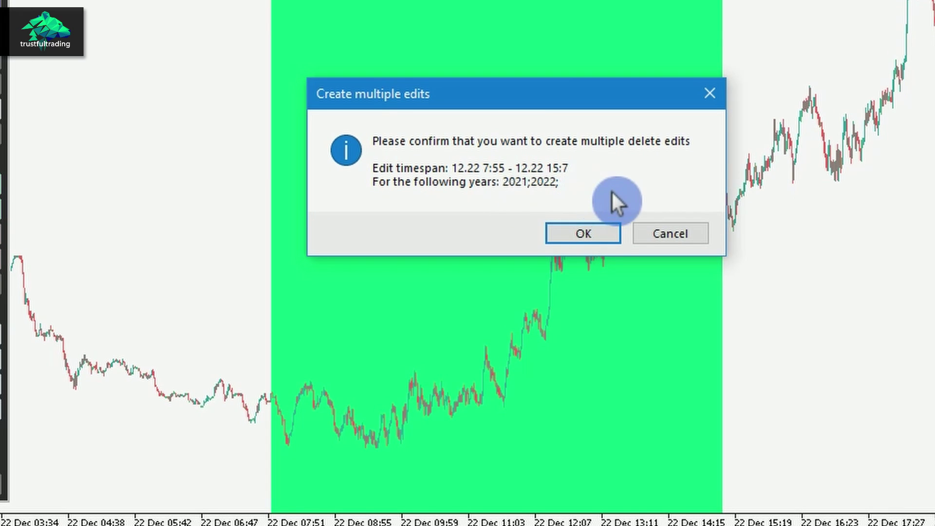
click(600, 234)
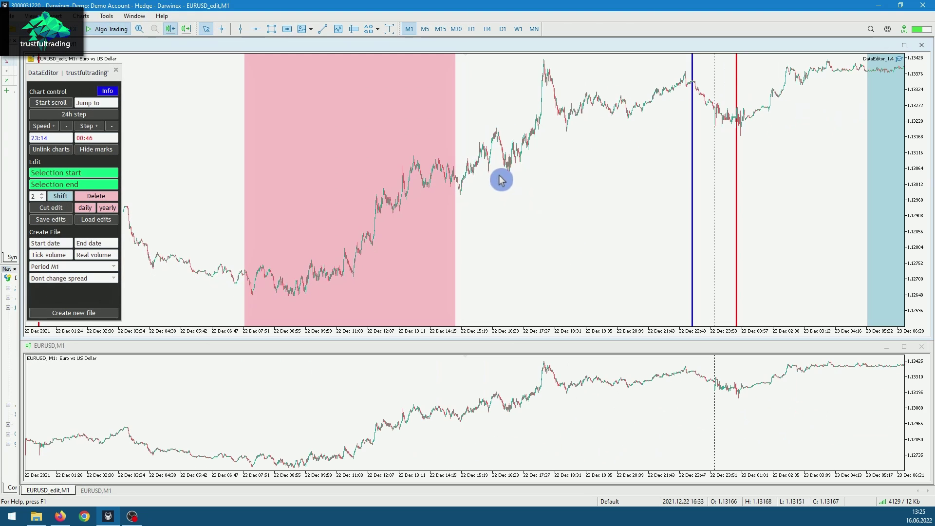
middle_click(539, 167)
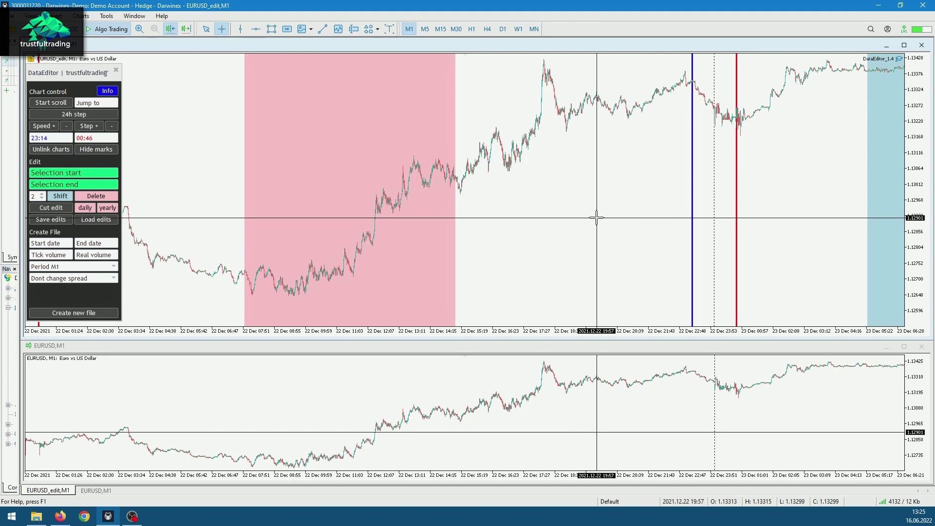
Step: Select the candles from 2021.12.22 02:02 to 02:24 and create daily delete edits for that timespan
scroll(584, 216, up, 10)
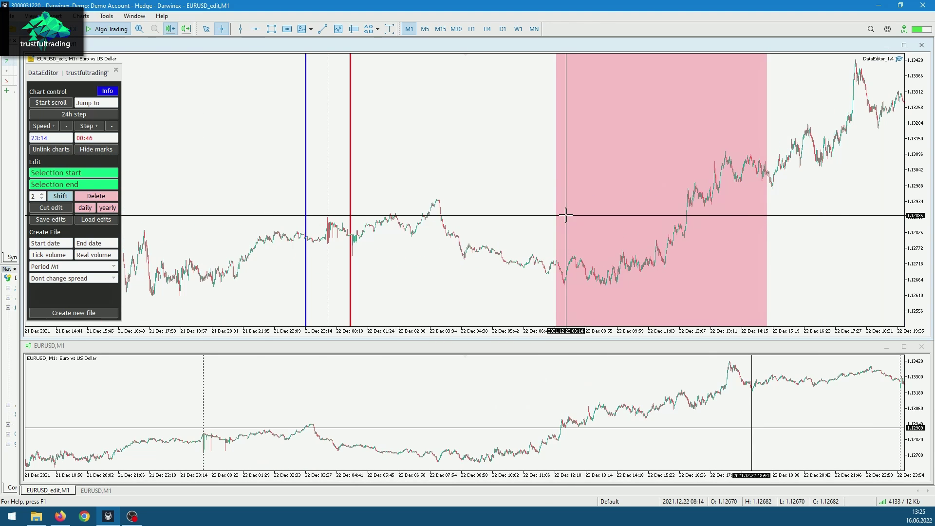
click(329, 276)
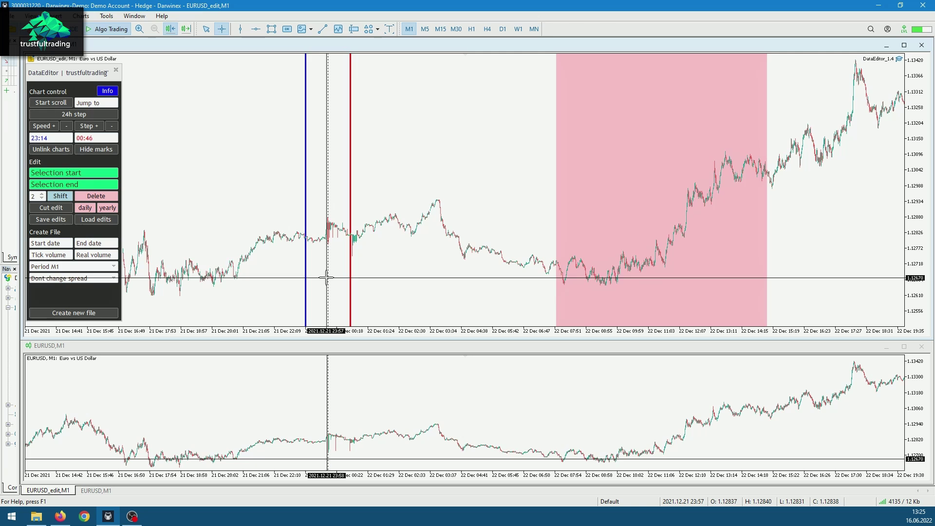
drag(384, 264, 395, 264)
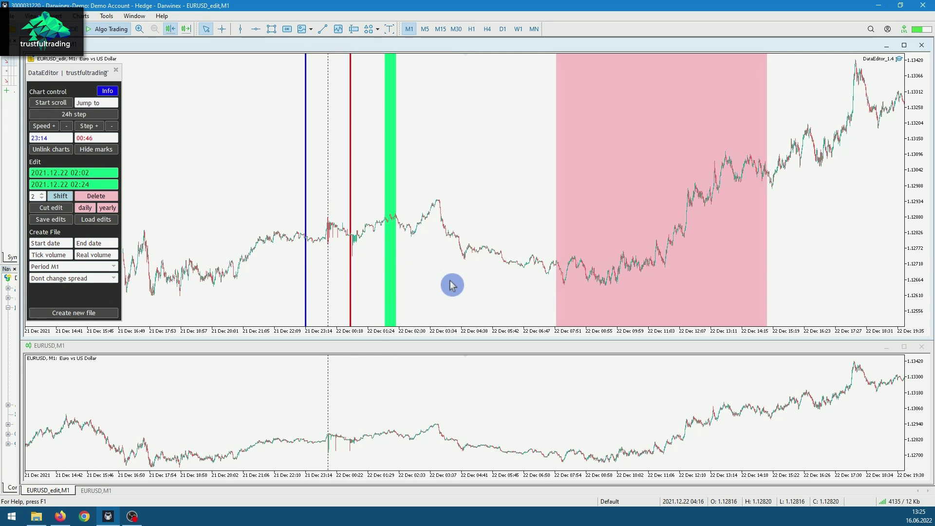
click(109, 210)
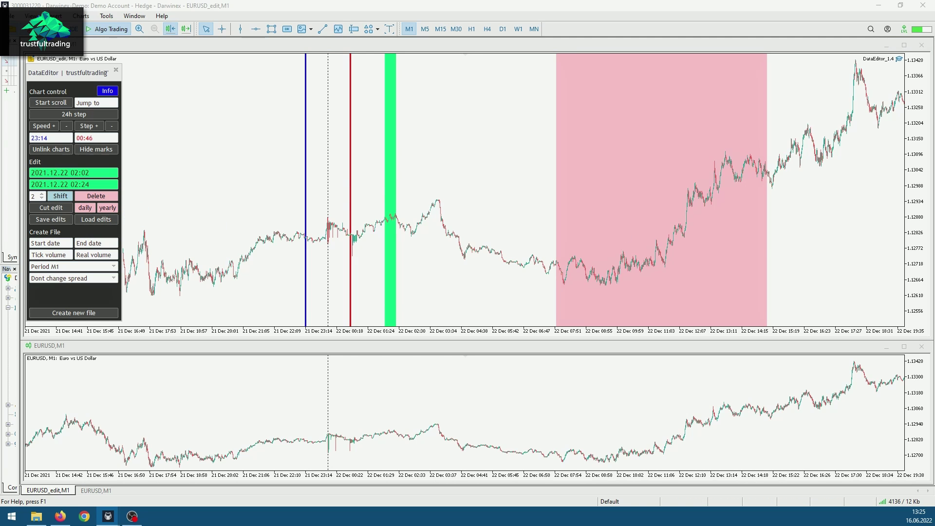
click(410, 186)
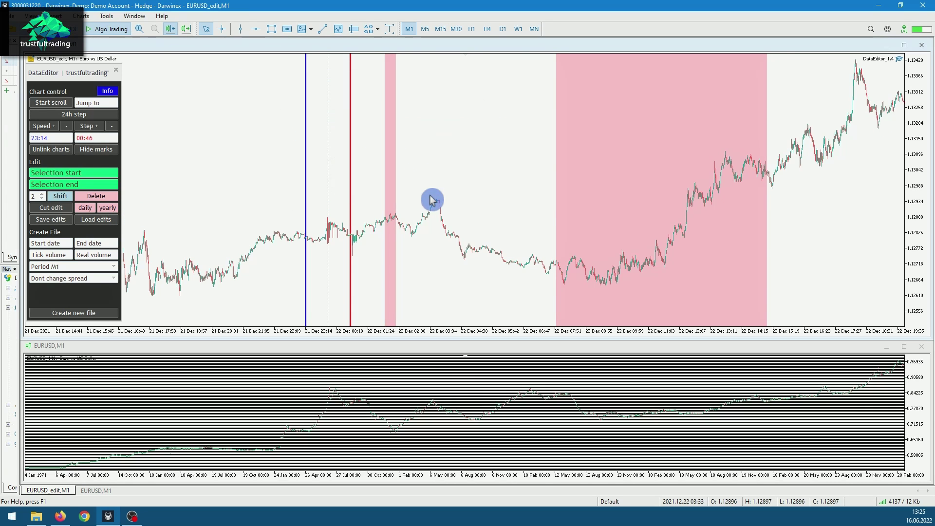
Step: Save the current edits to the file EURUSD_edit edits.bin in the Edits folder
scroll(441, 190, down, 3)
scroll(441, 190, up, 10)
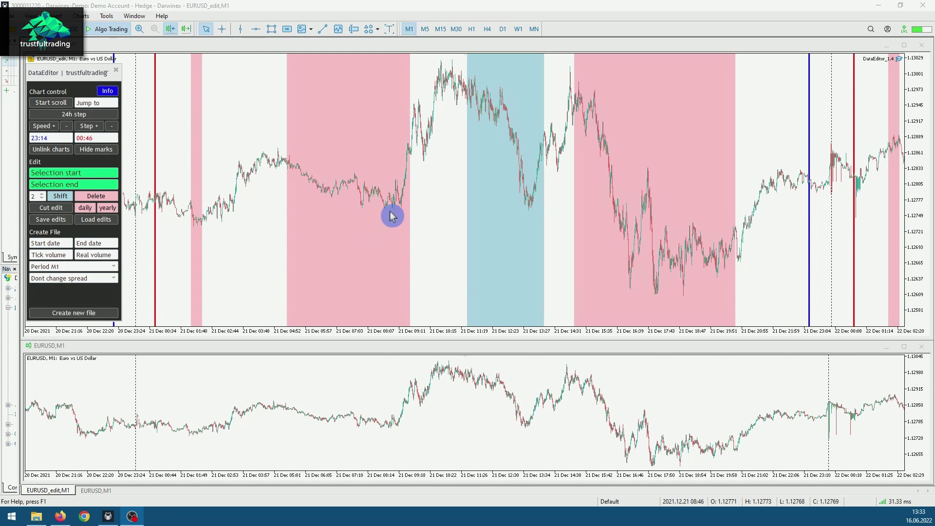
click(67, 219)
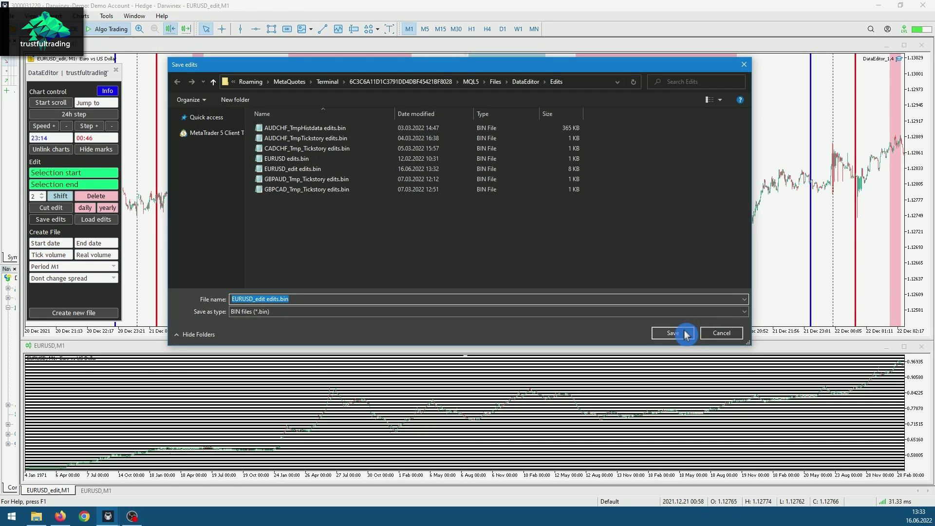
click(673, 333)
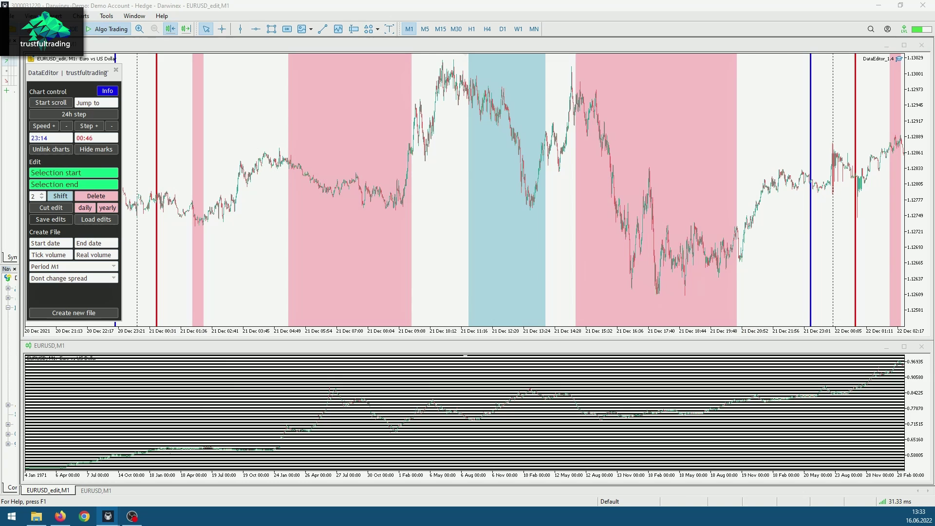
Step: Cut all edits between 2021.12.21 04:53 and 21:30, and restore them by loading EURUSD_edit edits.bin
mouse_move(759, 244)
mouse_down()
mouse_move(302, 250)
mouse_move(274, 259)
mouse_up()
click(100, 219)
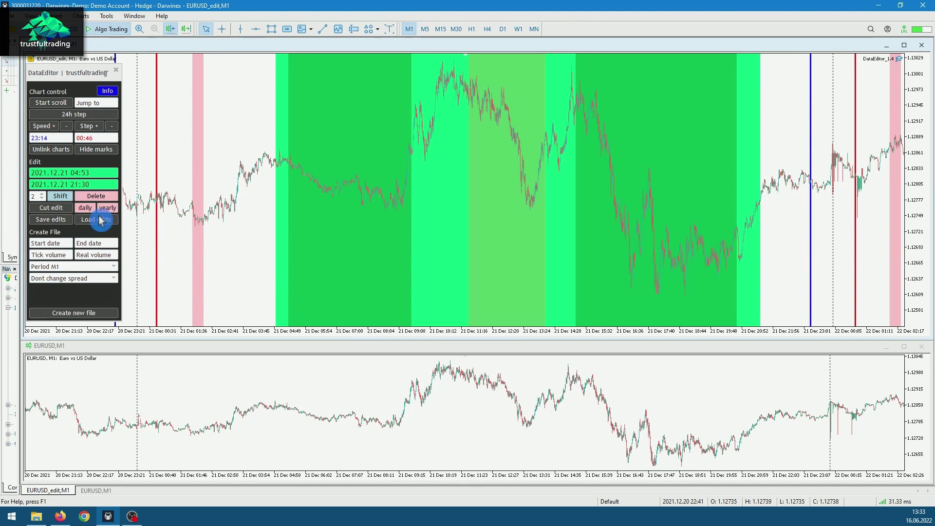
click(65, 214)
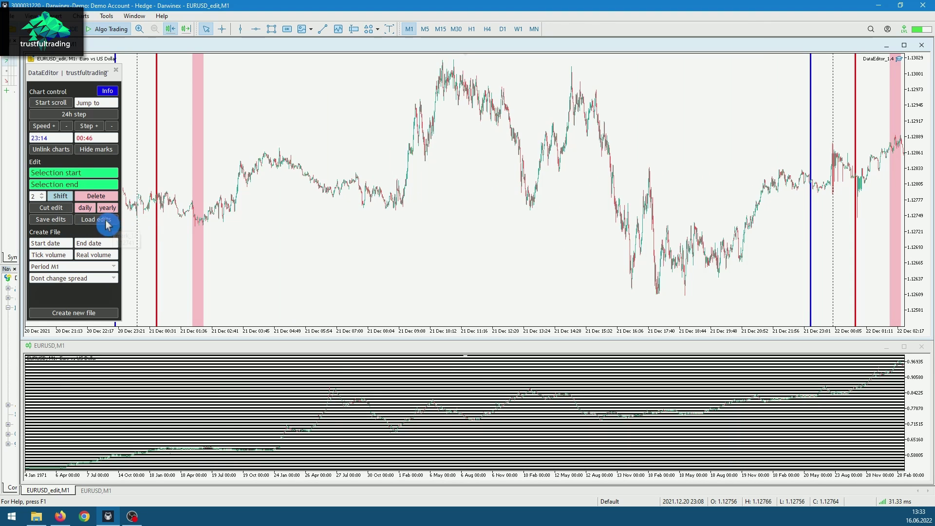
click(111, 223)
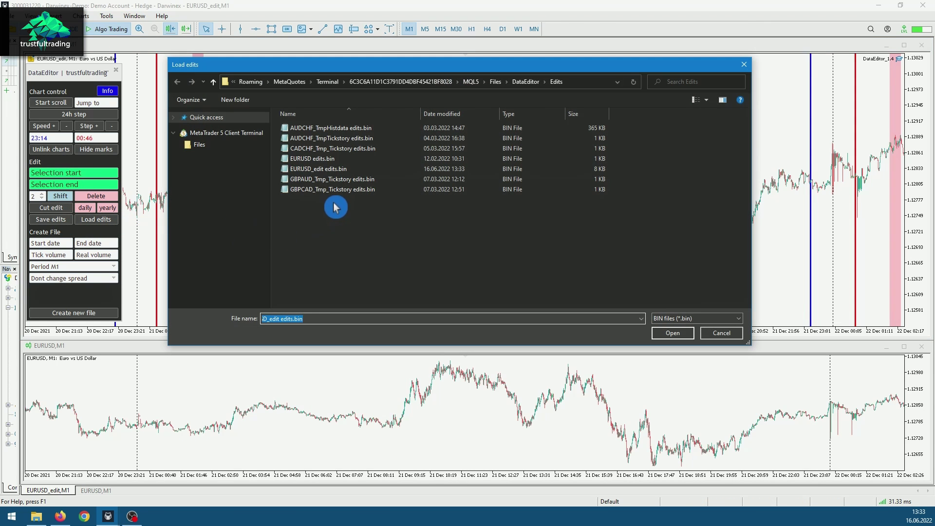
double_click(352, 171)
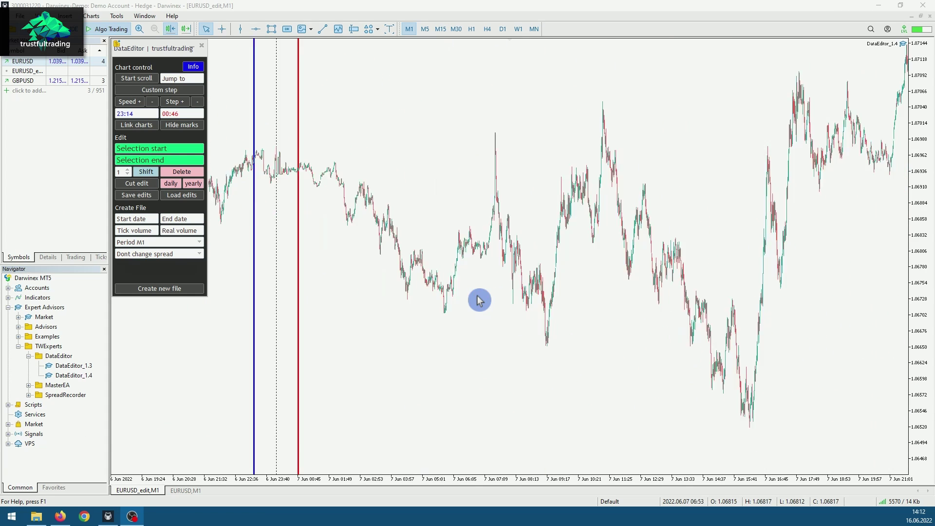
drag(537, 310, 336, 328)
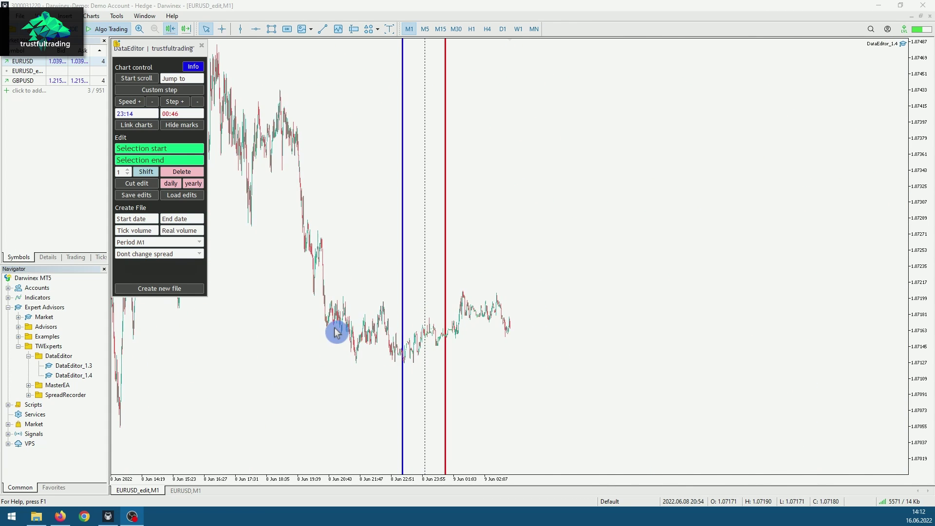
drag(497, 336, 558, 327)
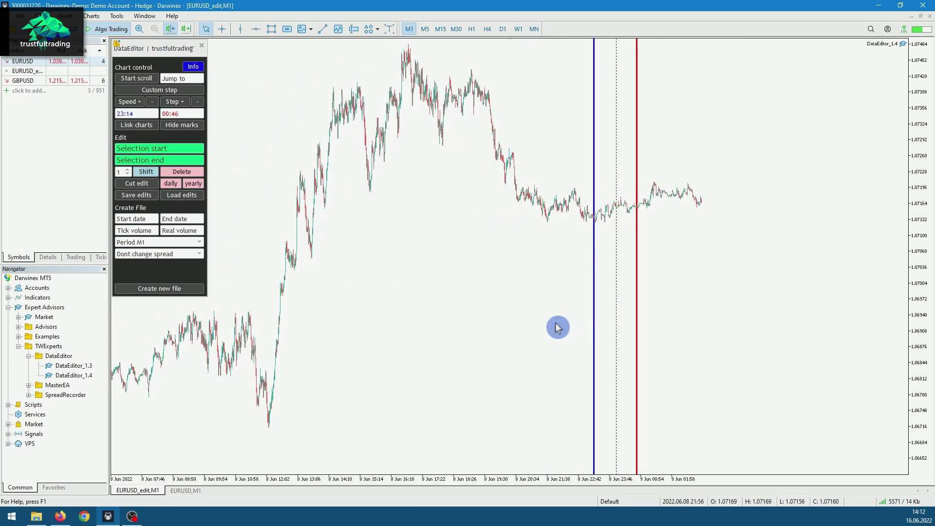
drag(260, 336, 485, 338)
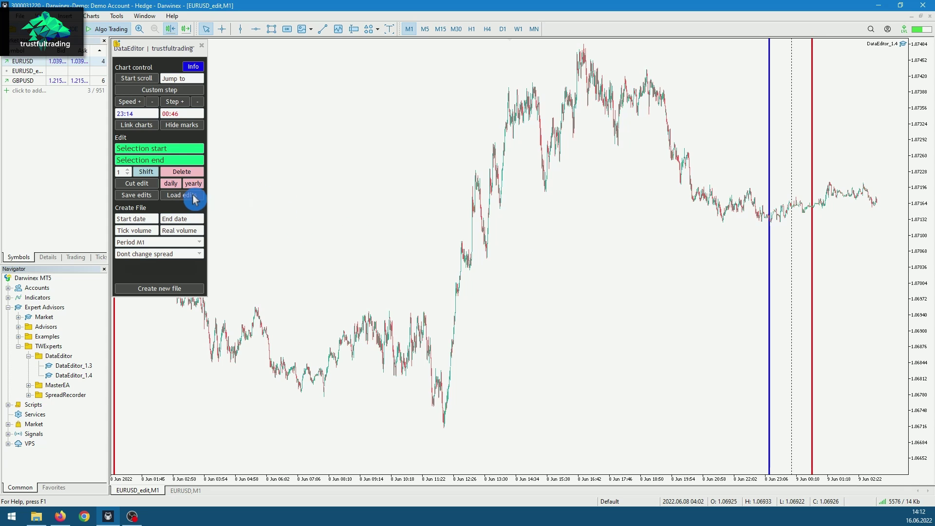
click(155, 200)
click(770, 355)
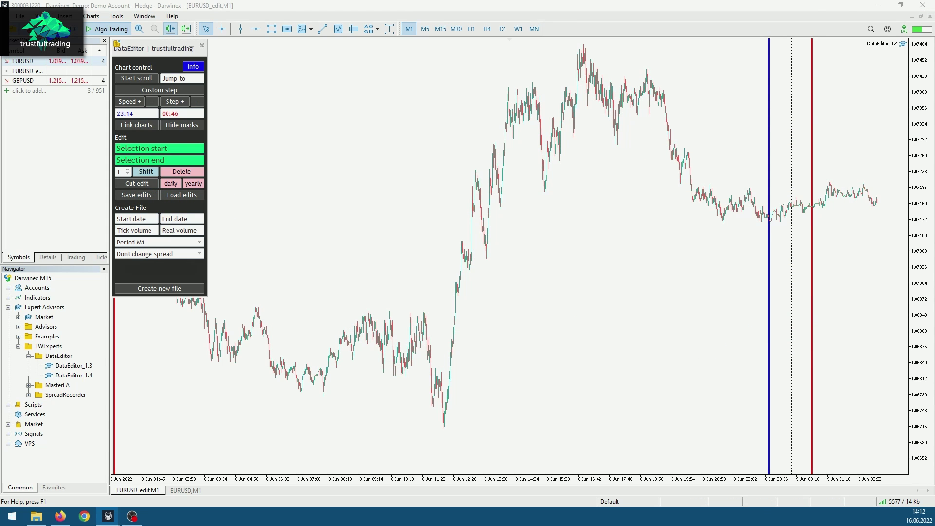
drag(503, 314, 597, 329)
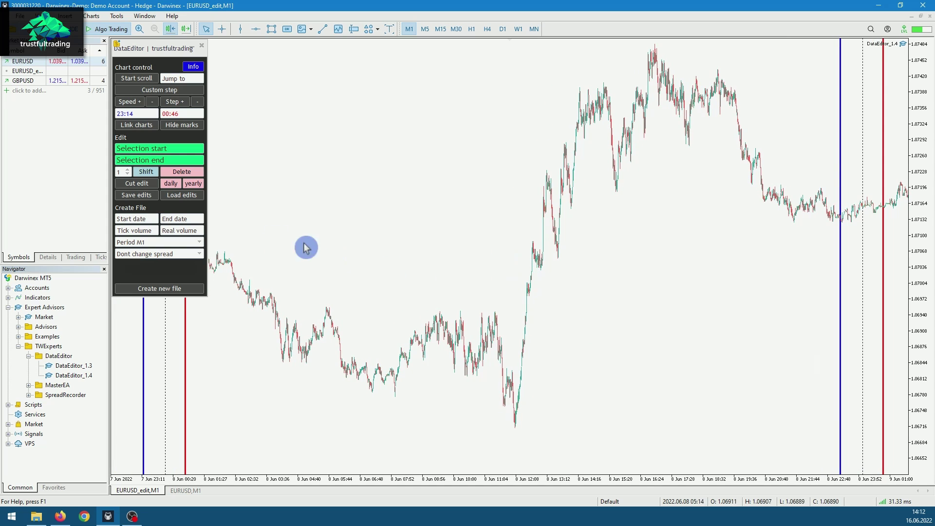